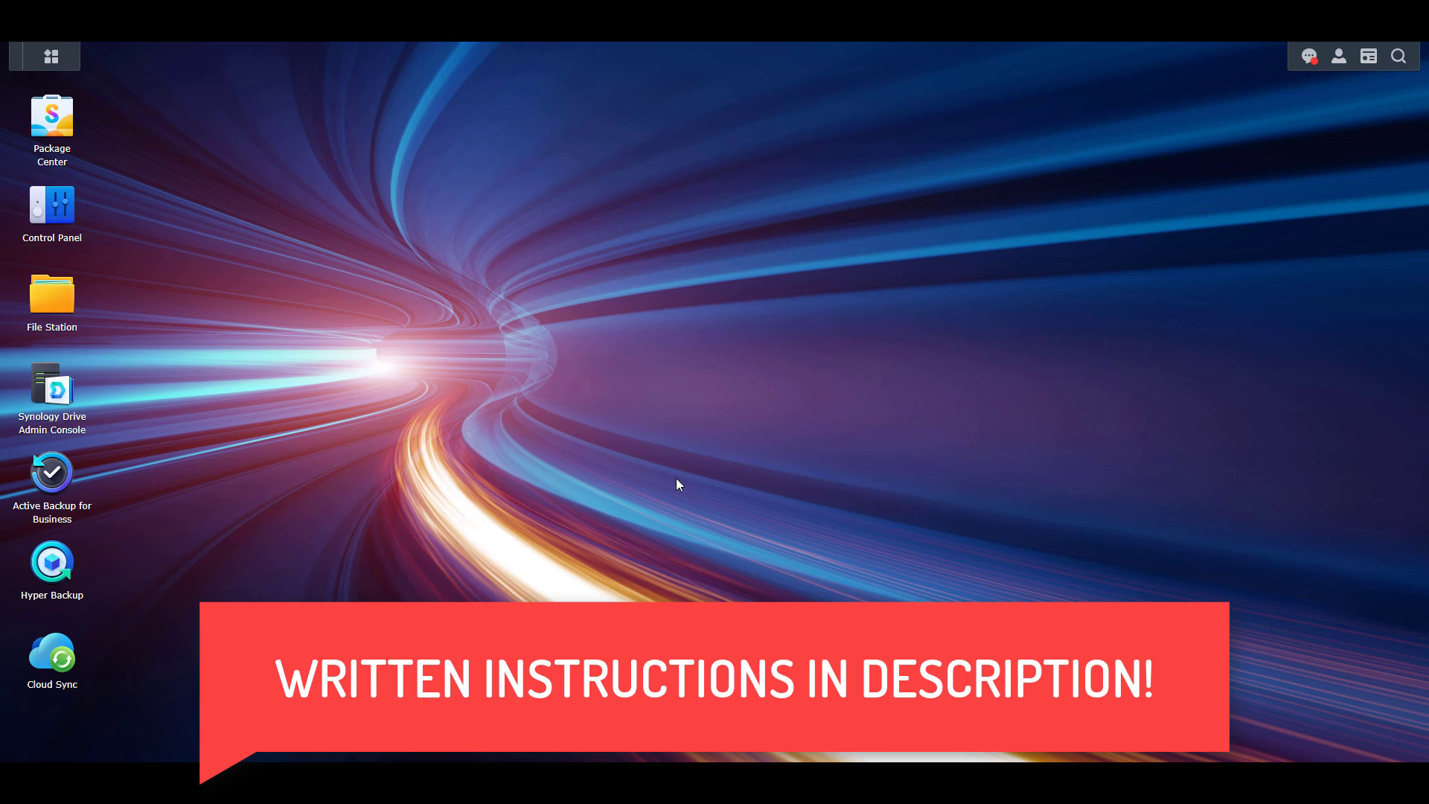
Open Cloud Sync and choose Google Drive as the cloud provider for a new connection
left_click(53, 656)
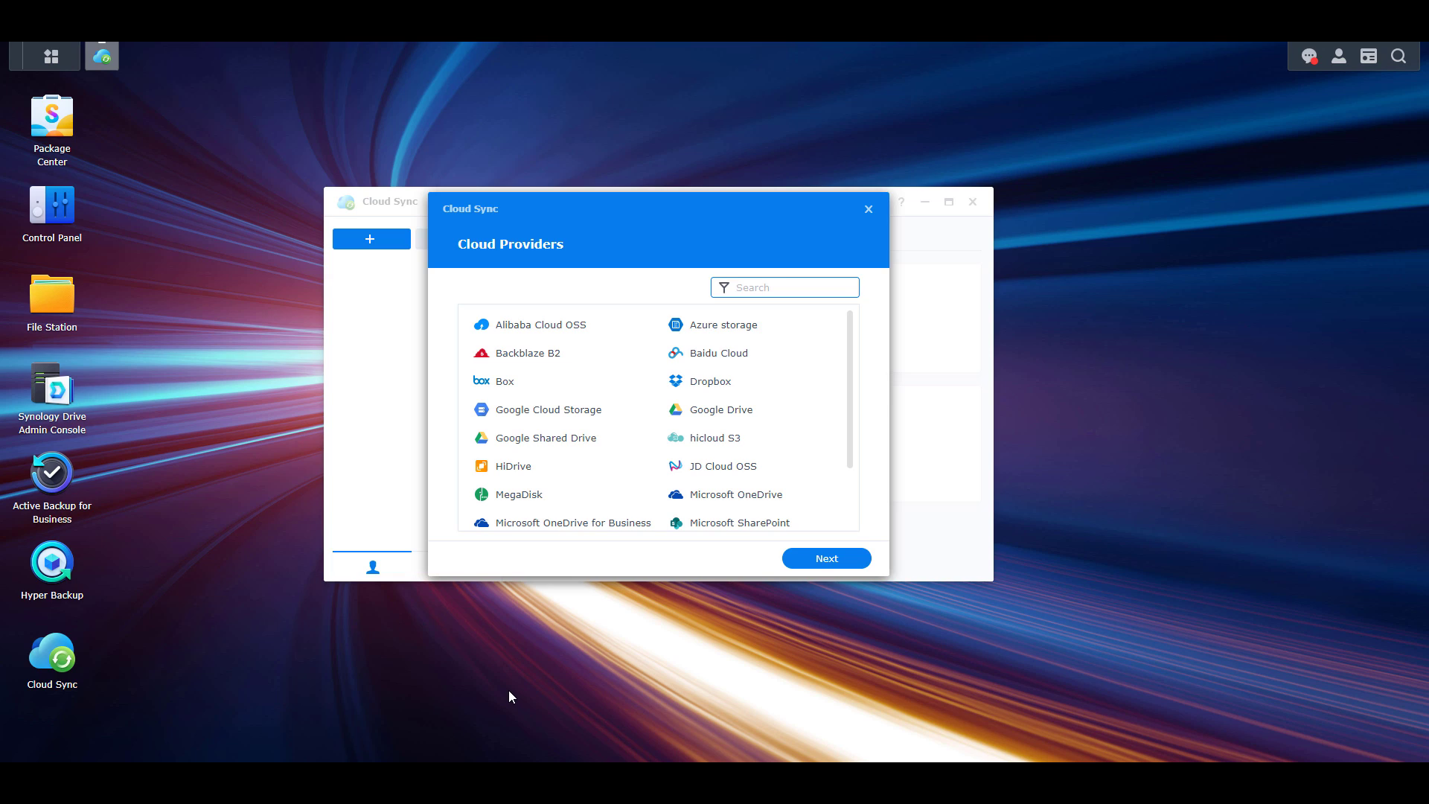
mouse_move(851, 413)
left_mouse_down()
mouse_move(840, 484)
mouse_move(849, 404)
left_mouse_up()
left_click(795, 414)
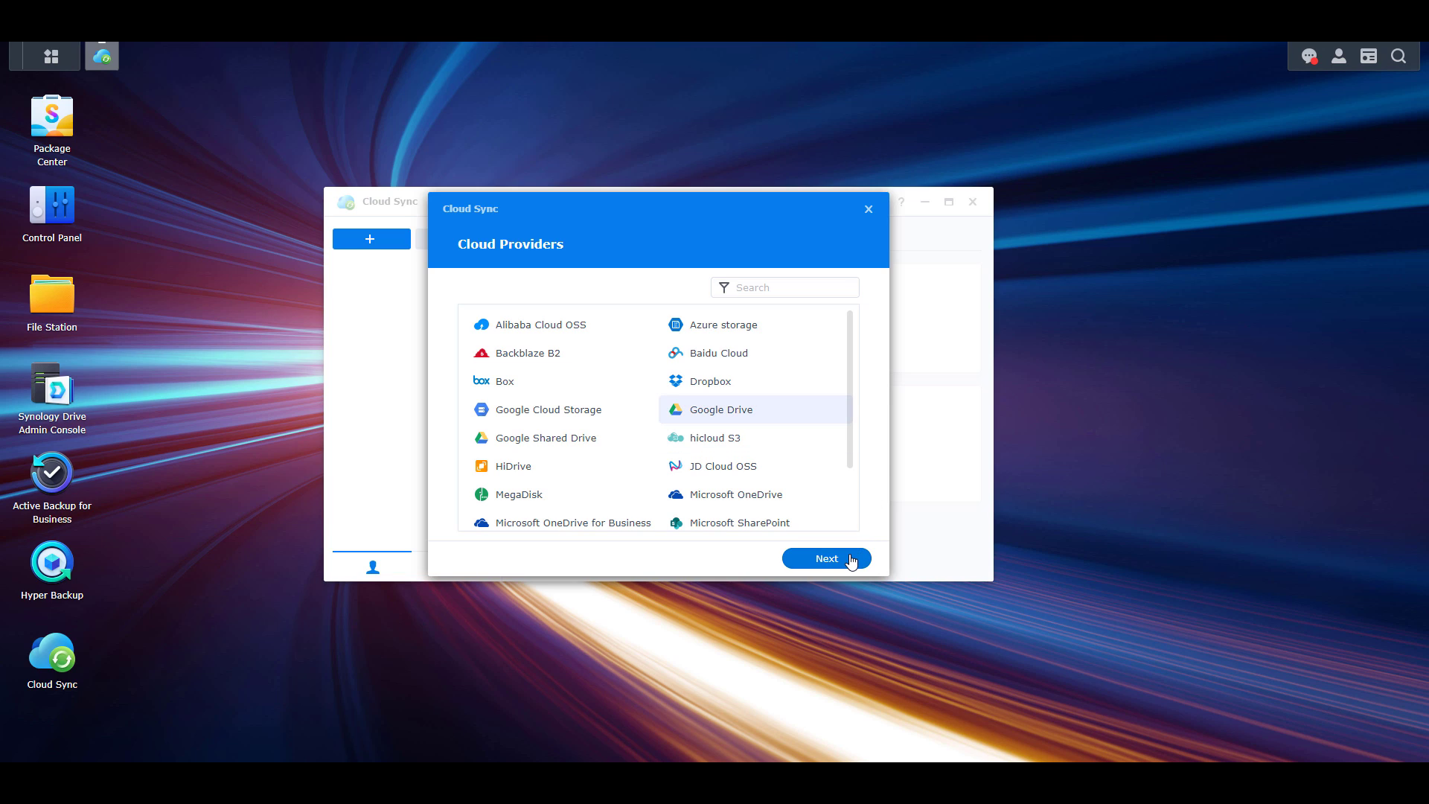
left_click(827, 558)
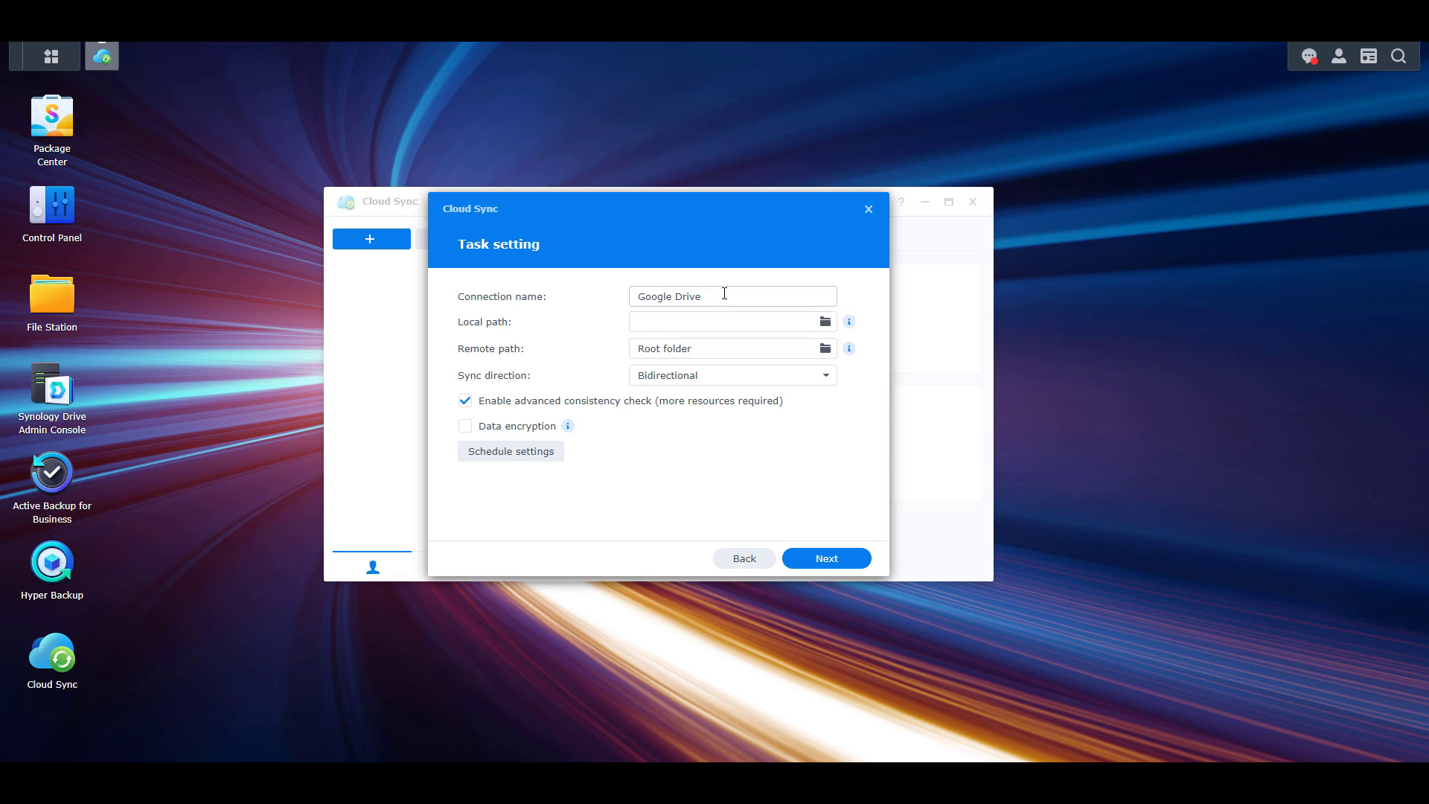
Name the connection Docker and set its local path to /docker and its remote path to /Docker
left_click_drag(724, 293, 611, 293)
type("Docker")
left_click(689, 493)
left_click(825, 322)
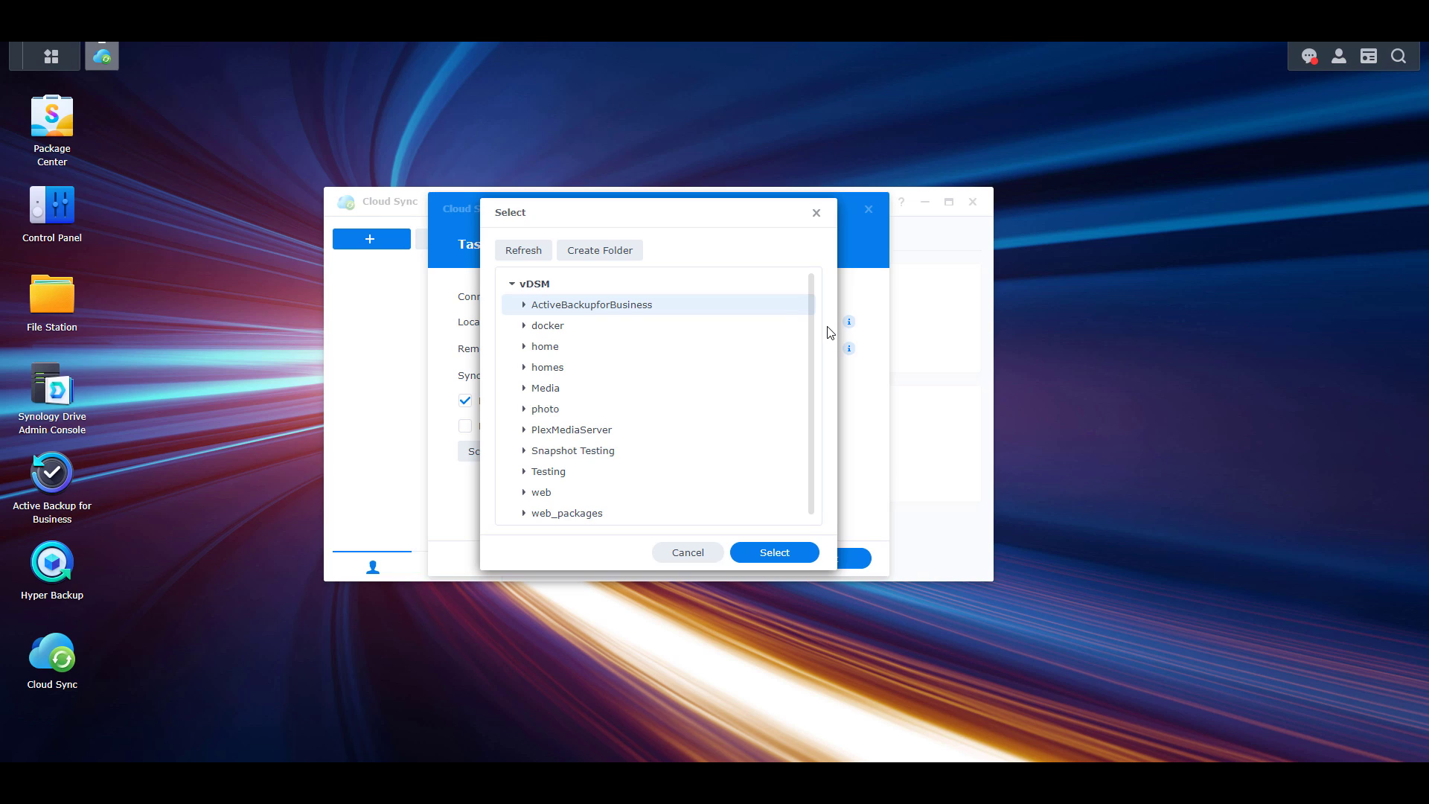
left_click(581, 334)
left_click(774, 551)
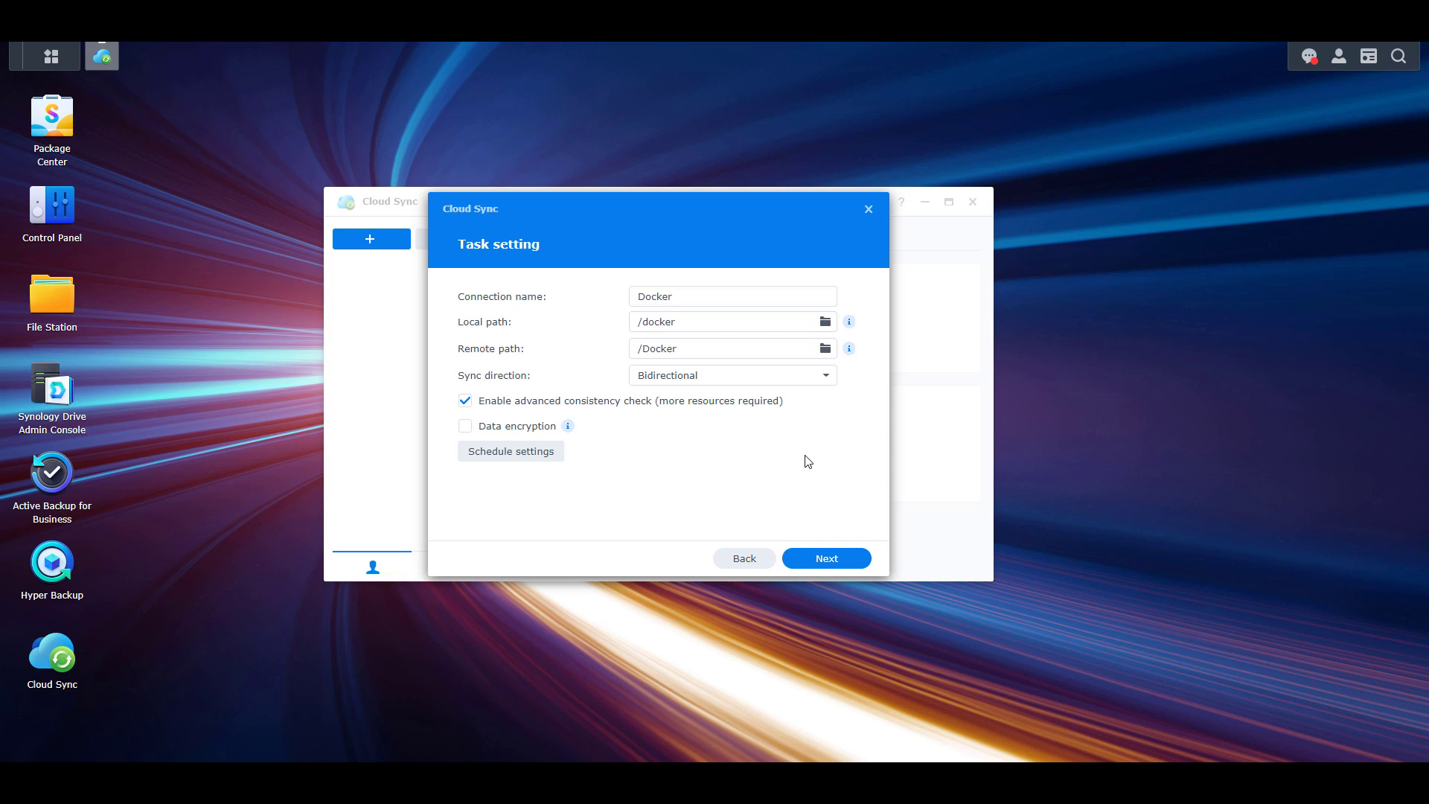
Review the sync direction options, keep Bidirectional, and enable data encryption for the sync task
left_click(829, 381)
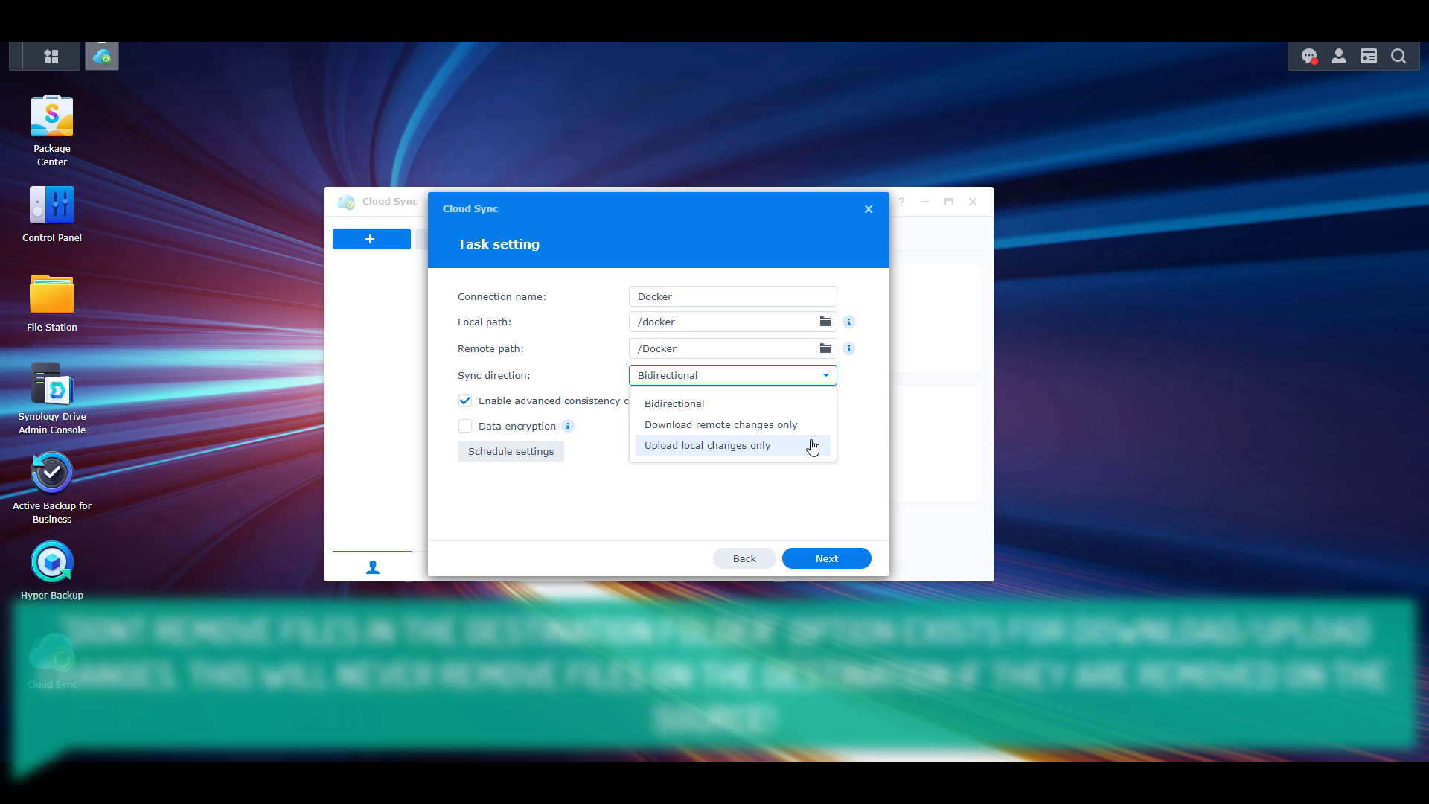
left_click(681, 519)
left_click(466, 427)
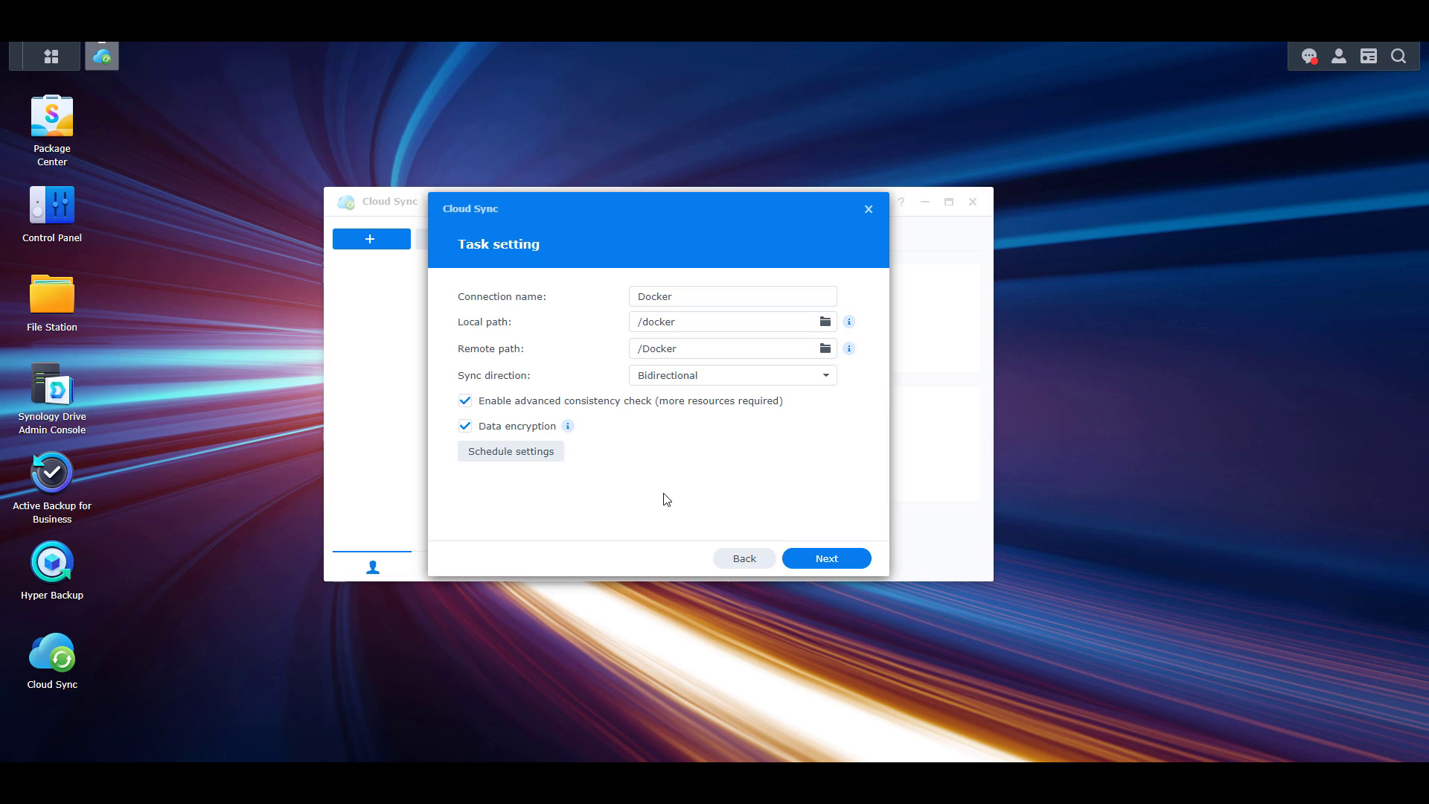
left_click(529, 438)
left_click(534, 429)
Enable the sync task's schedule and suspend every hour except hour 3 on all days of the week
left_click(529, 462)
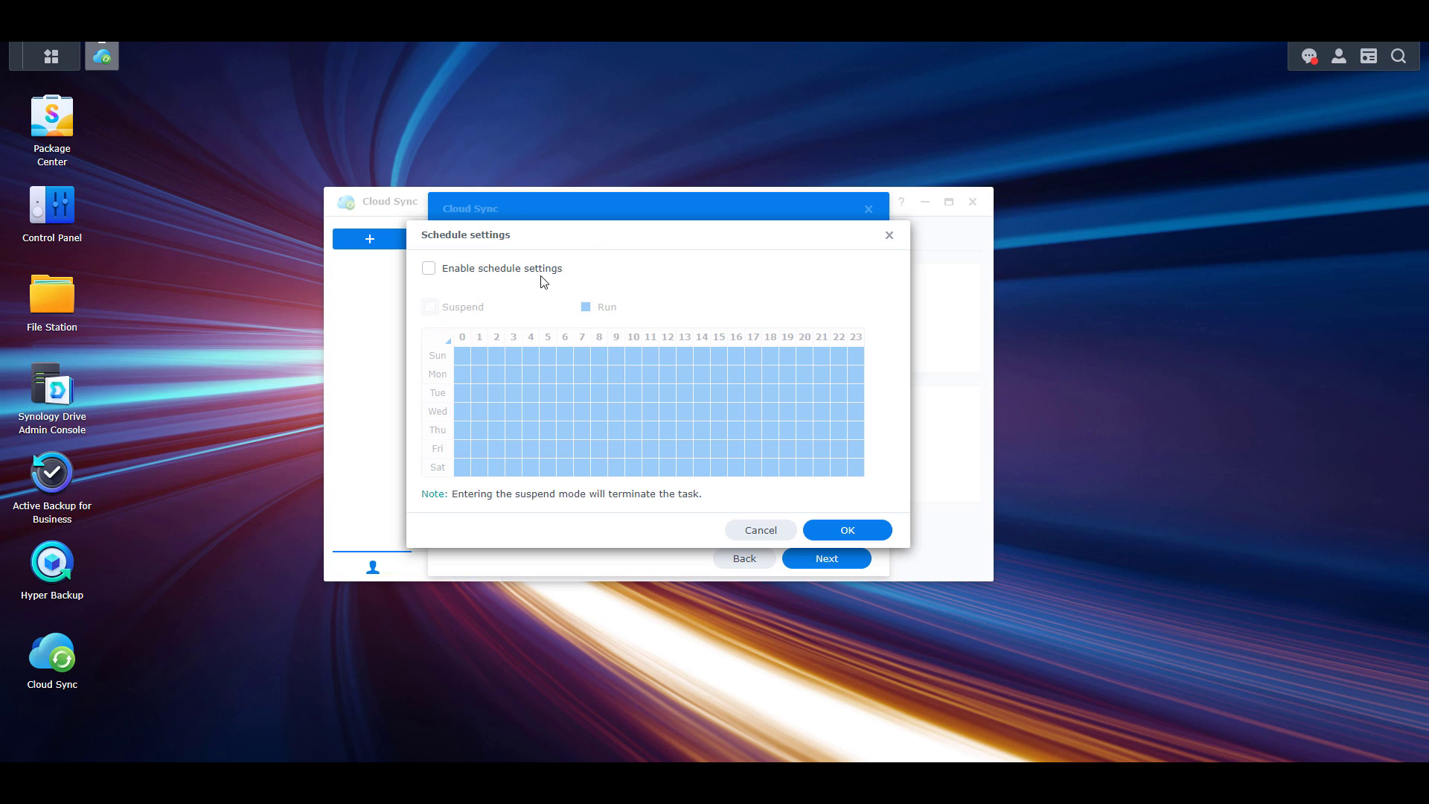
left_click(450, 272)
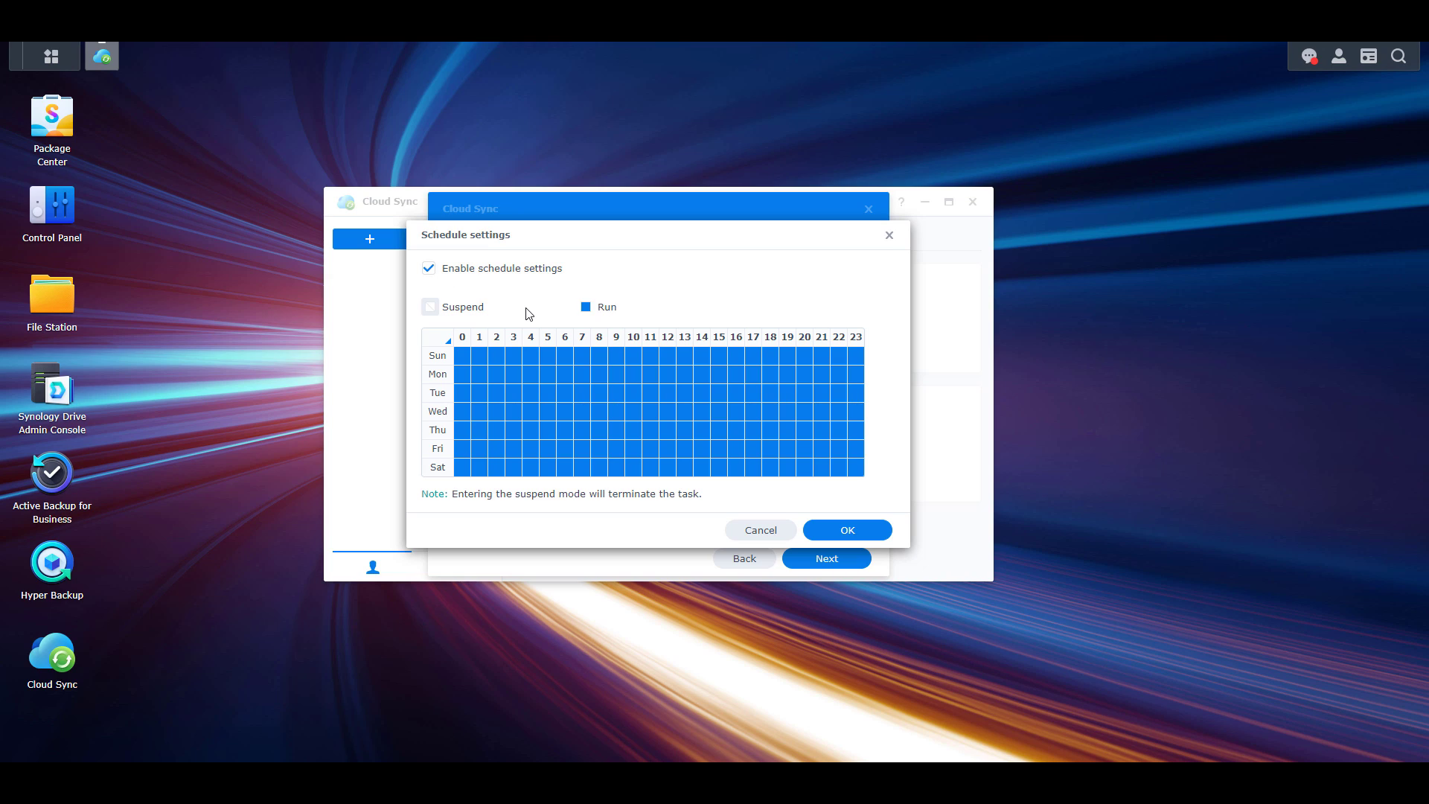
left_click(468, 390)
left_click_drag(465, 364, 504, 471)
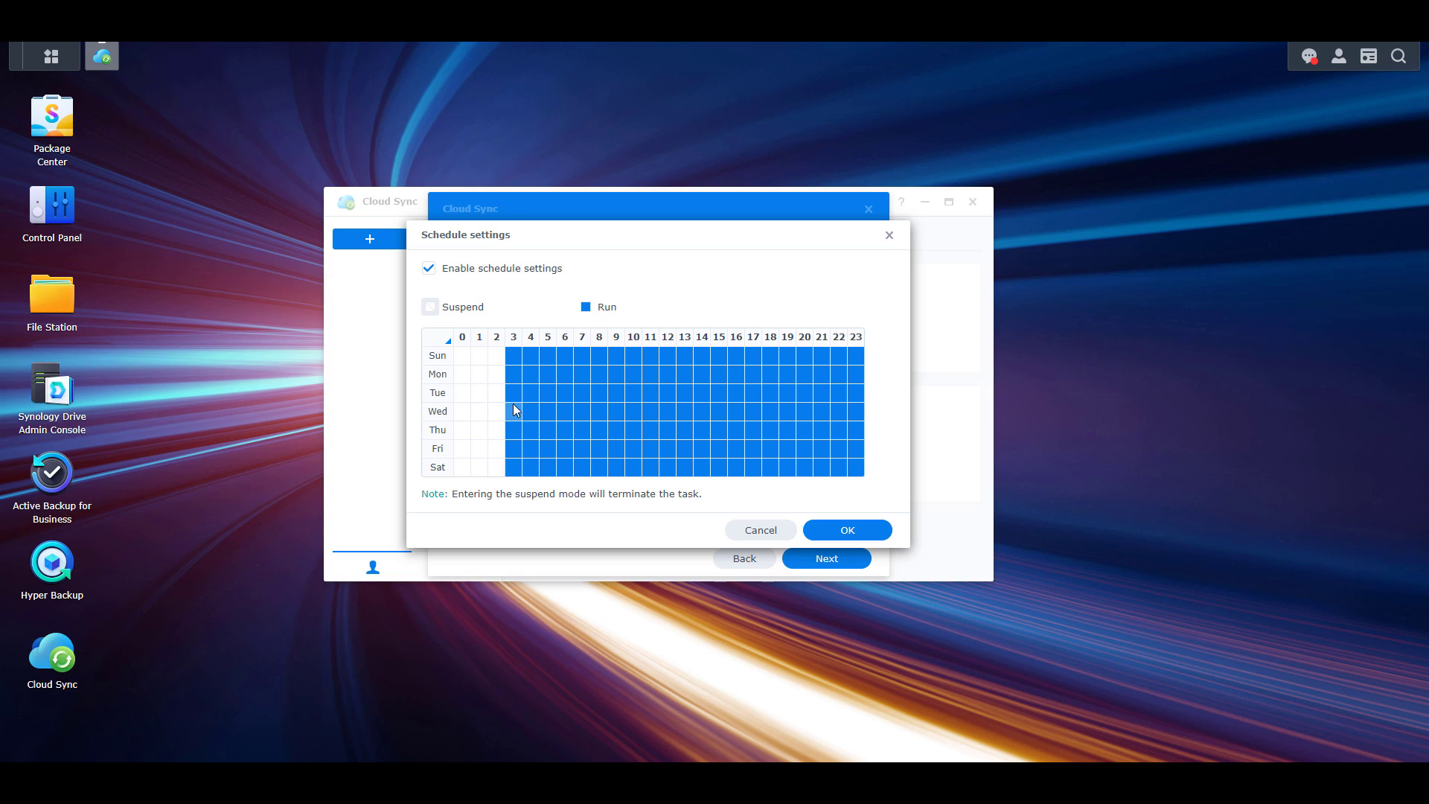
left_click_drag(533, 361, 854, 482)
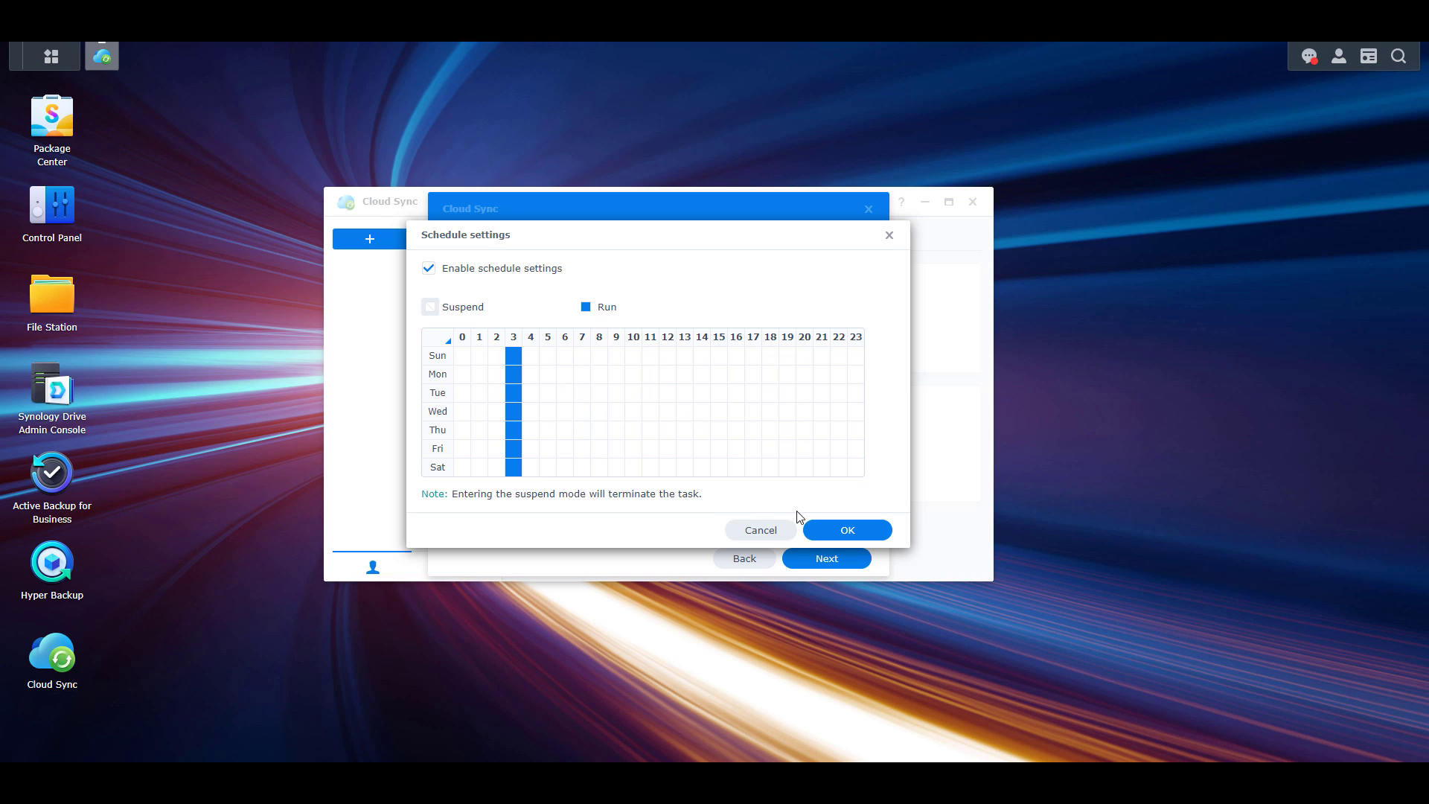
left_click(845, 529)
Enter and confirm the encryption password for the sync task and finish the connection setup
left_click(827, 557)
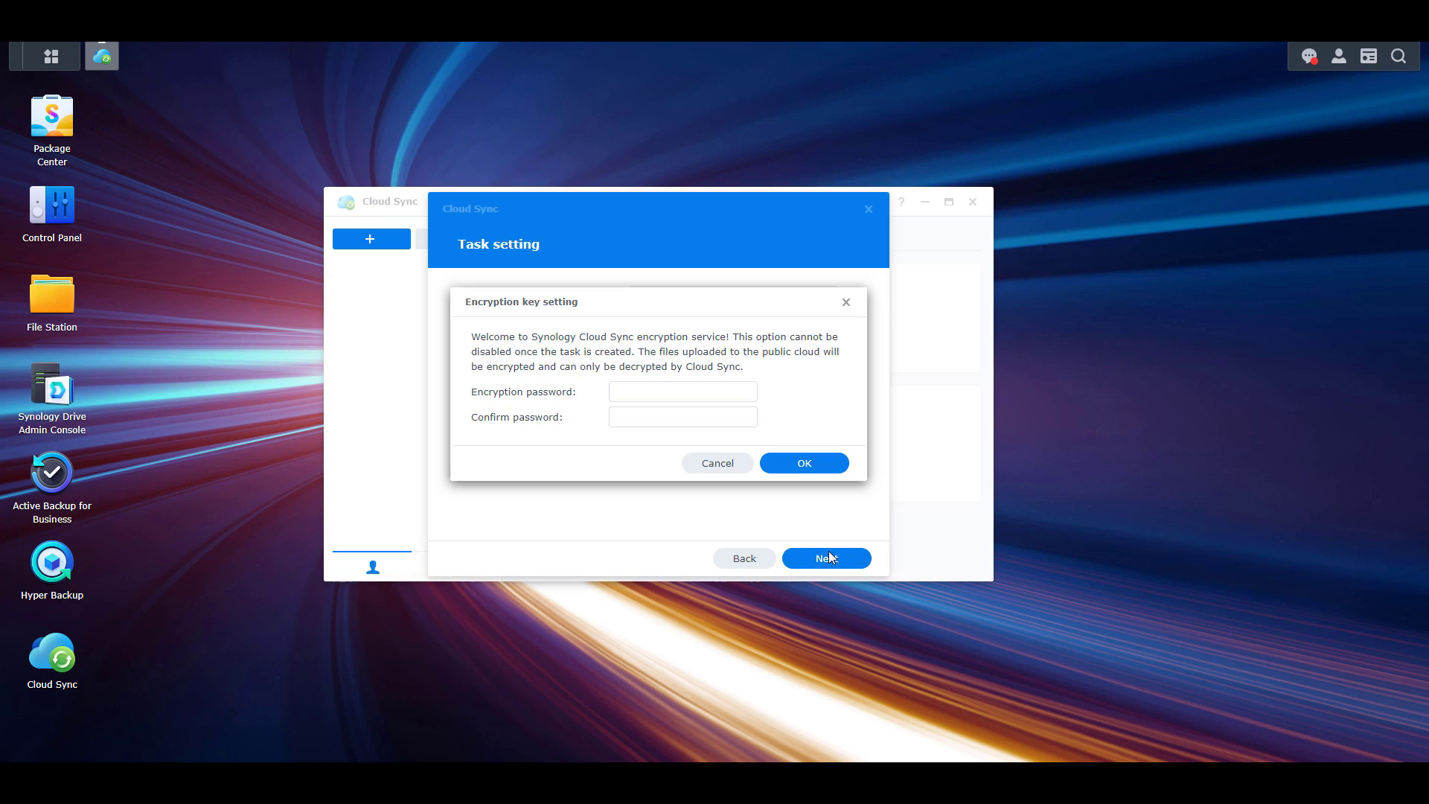
left_click(662, 394)
type("•••••••")
left_click(659, 416)
type("•••••••")
left_click(820, 411)
left_click(807, 464)
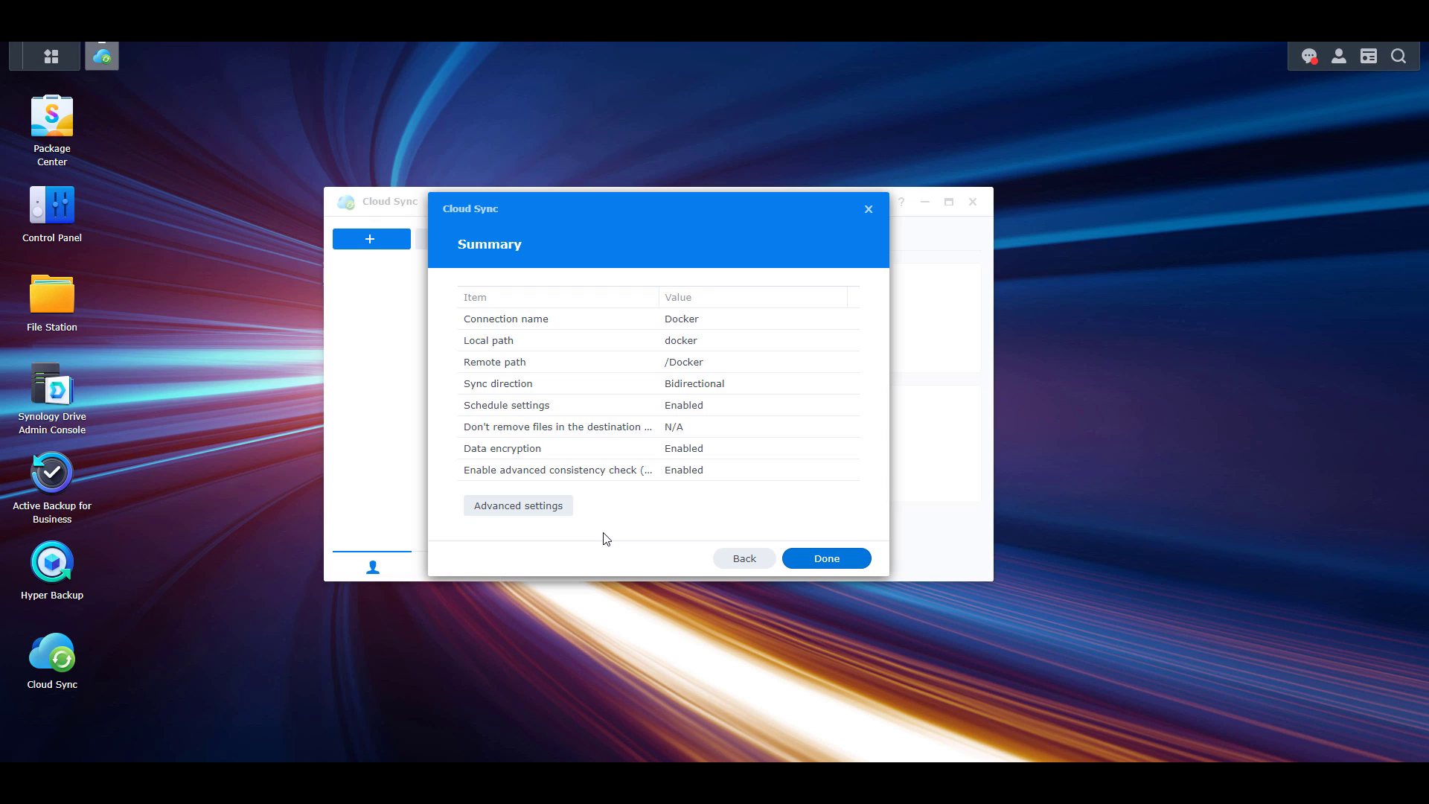
left_click(832, 559)
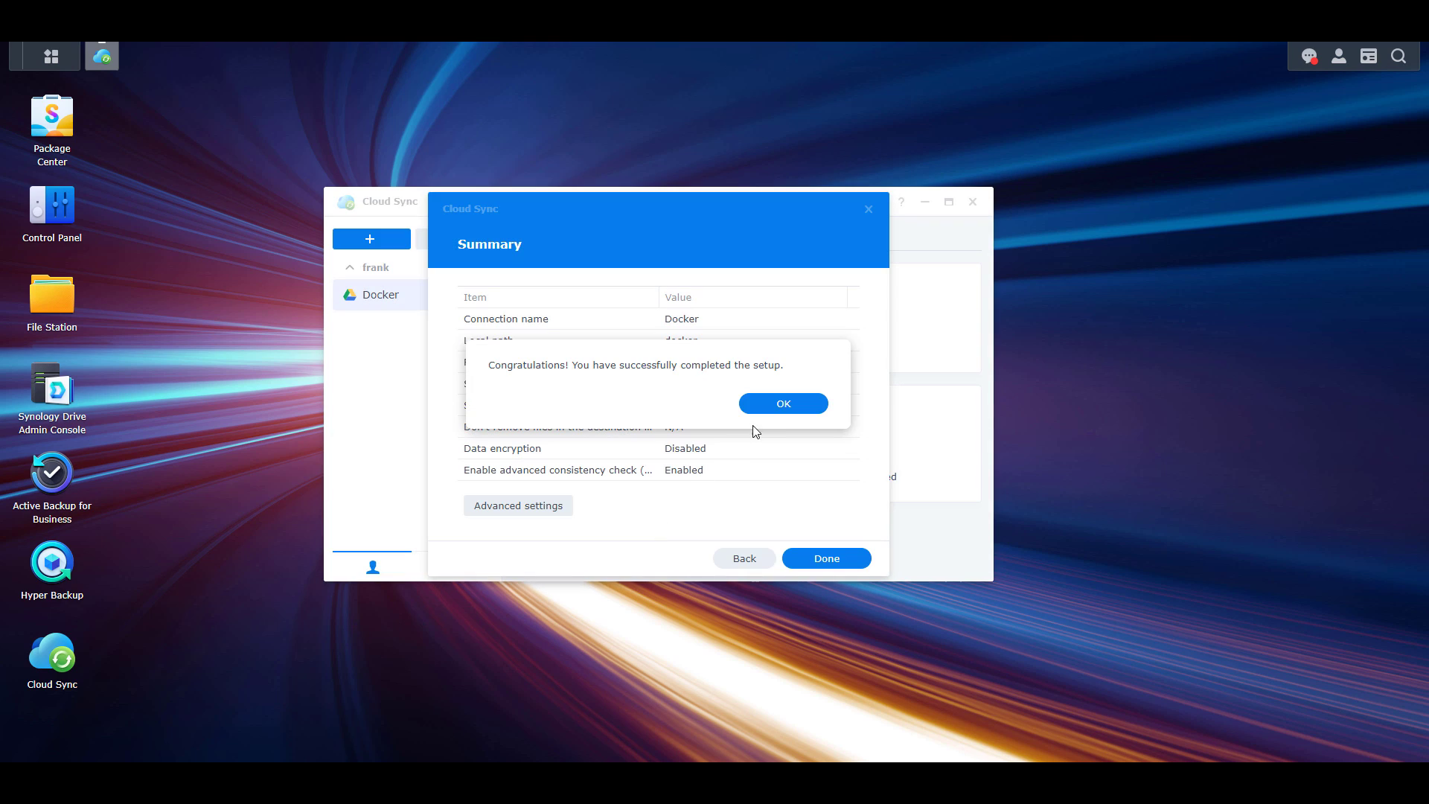
left_click(775, 407)
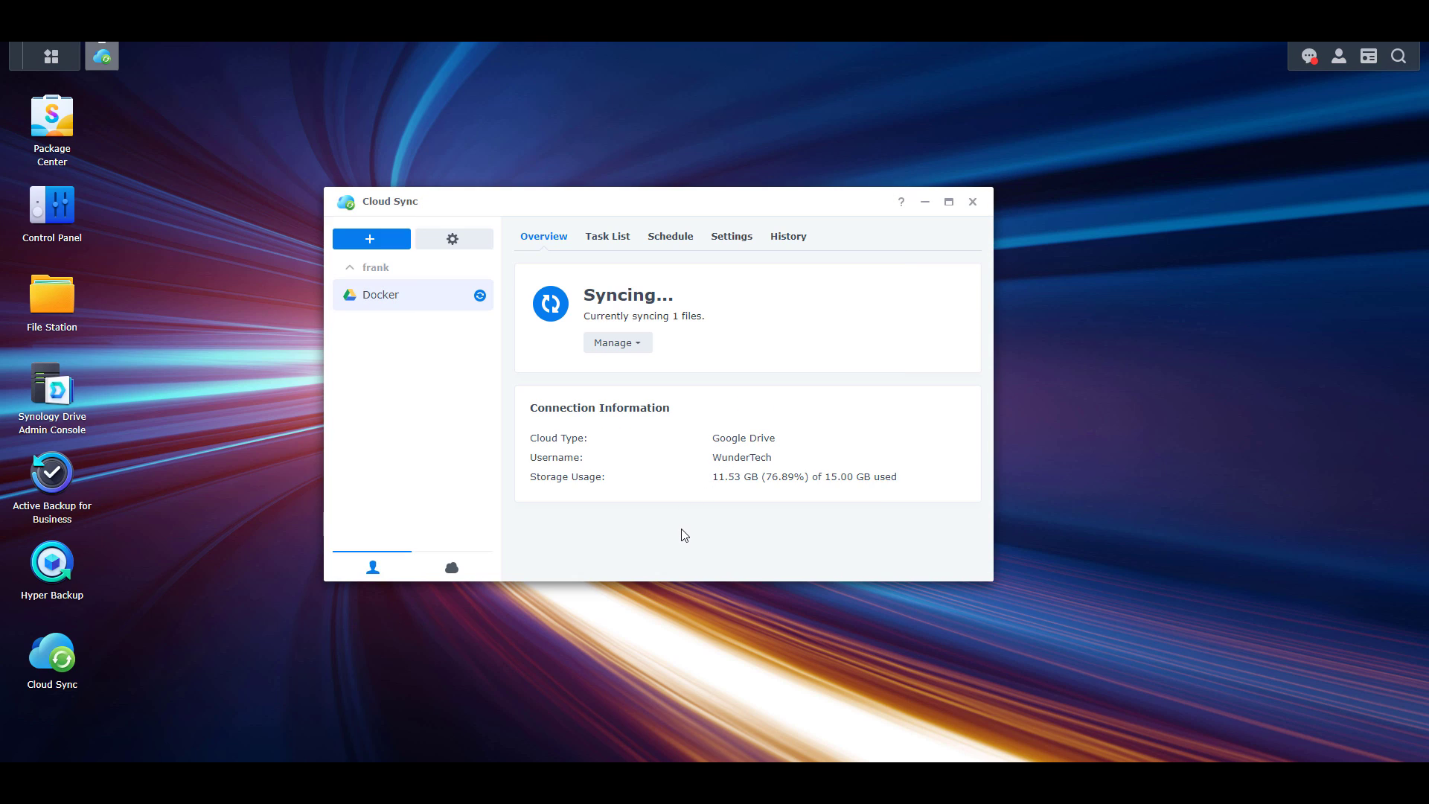
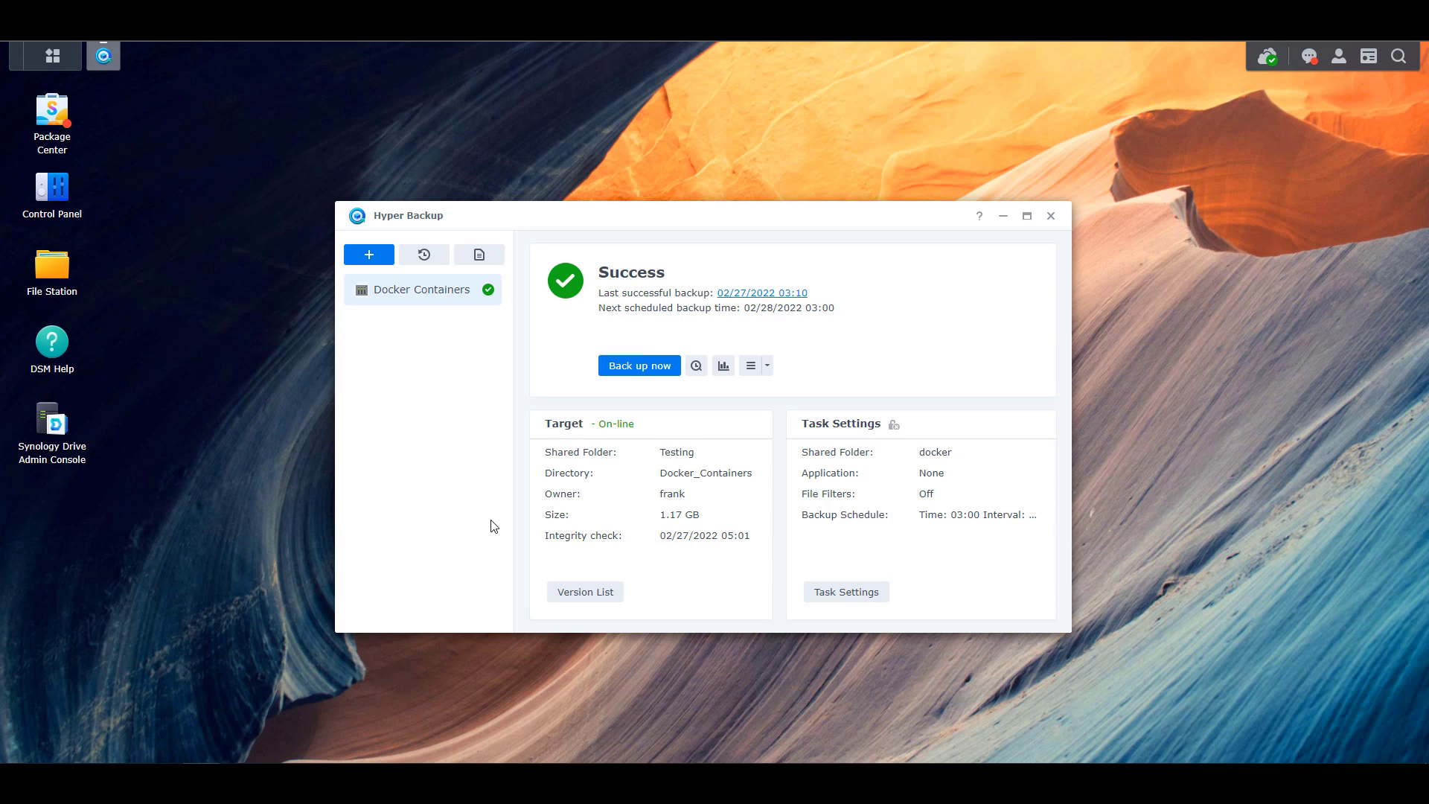
In Hyper Backup, start a new local folder backup task with shared folder Testing and directory vDSM as the destination
left_click(368, 254)
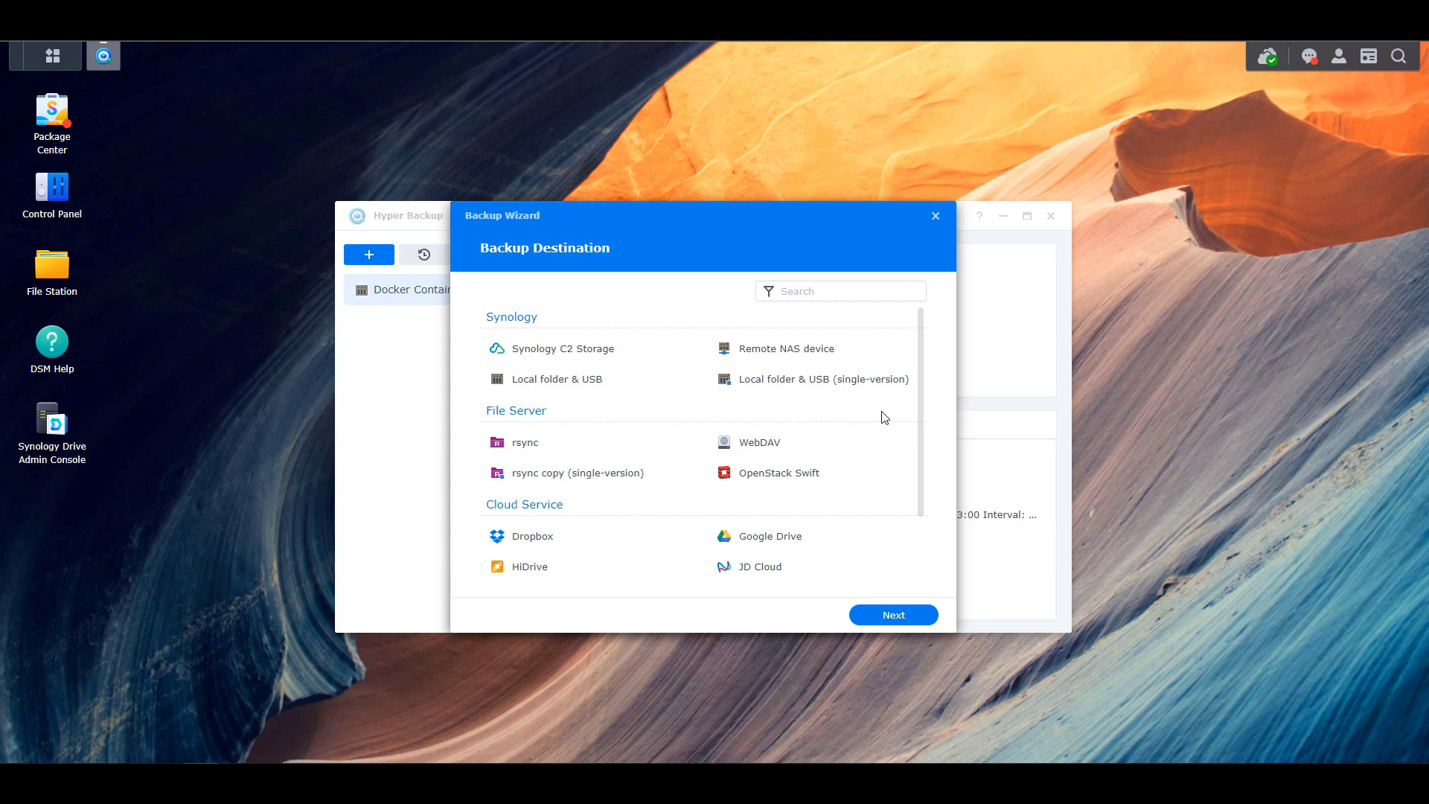
scroll(893, 452, "down", 1)
scroll(842, 422, "up", 1)
scroll(584, 543, "down", 3)
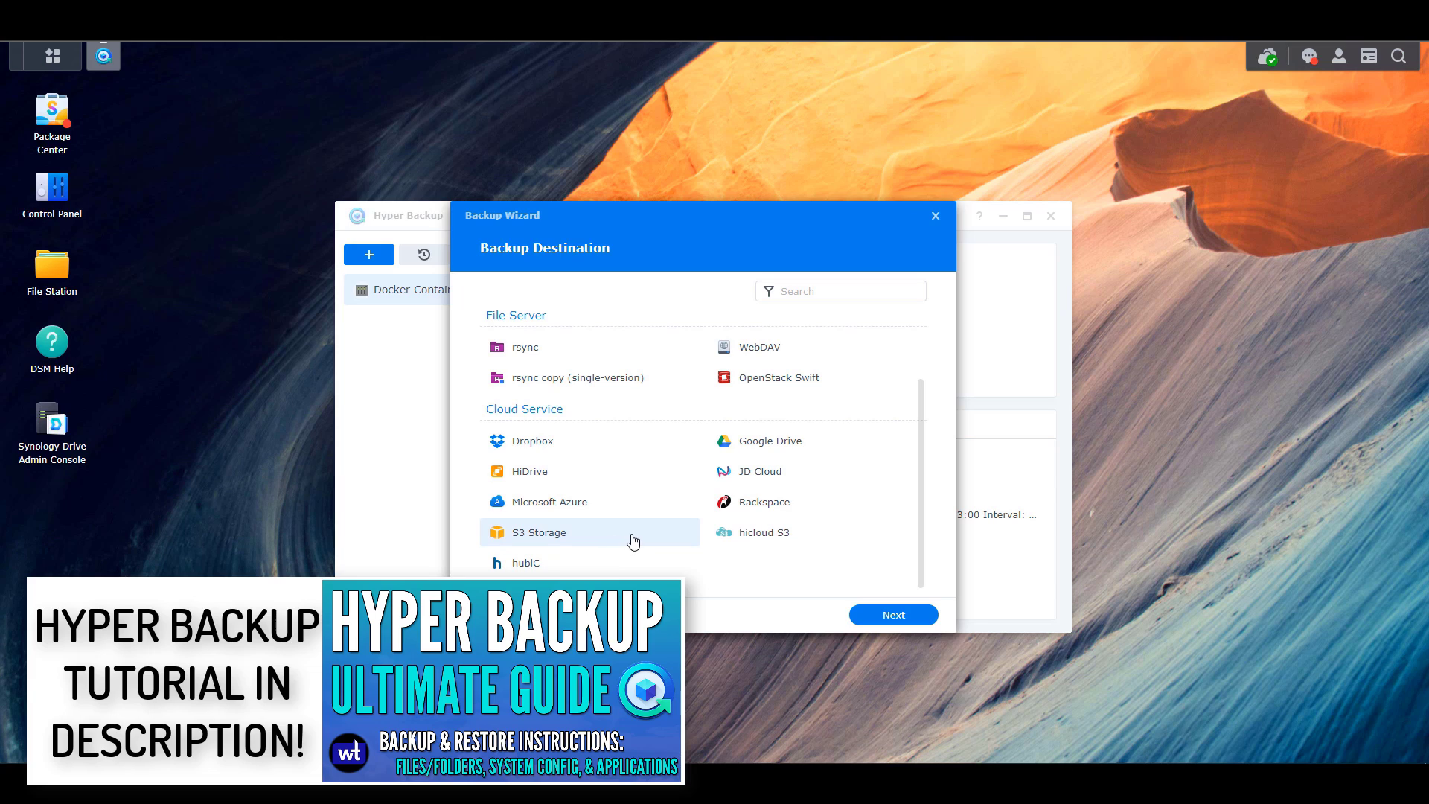
scroll(712, 412, "up", 3)
left_click(743, 383)
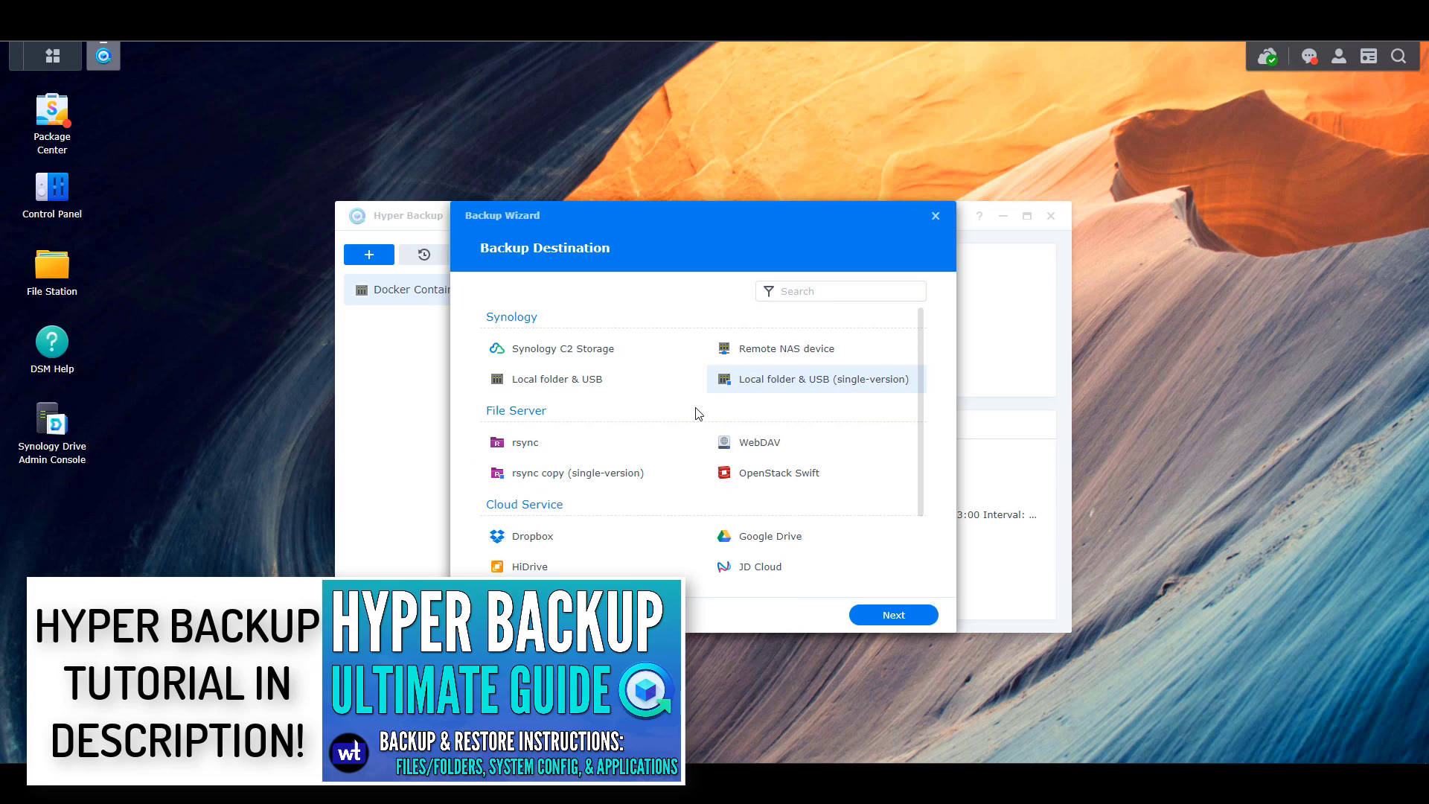
key("Return")
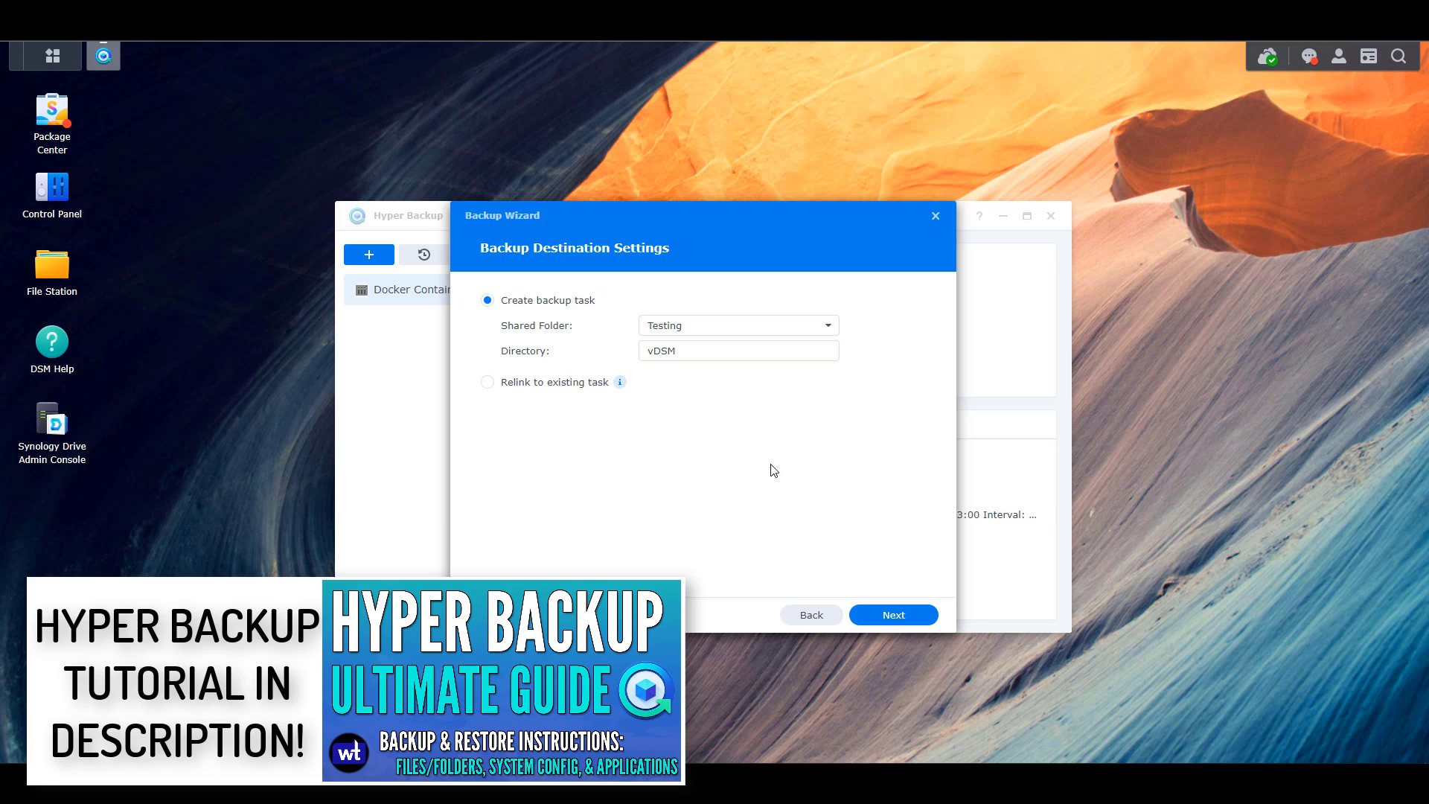
left_click(896, 612)
Include the homes and photo folders in the backup and name the task Testing Folder Backup with a daily 03:00 schedule
left_click(528, 432)
mouse_move(588, 313)
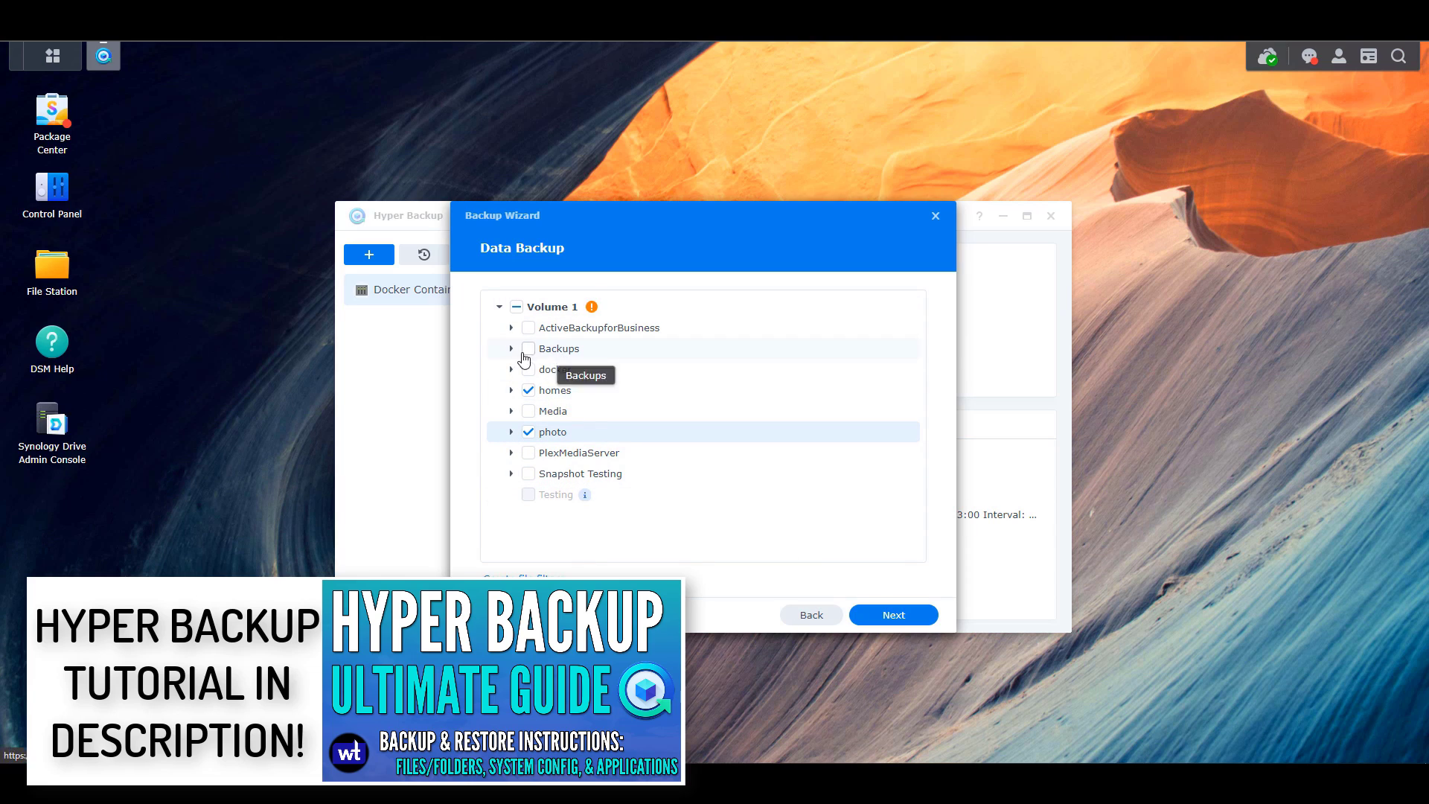
left_click(521, 578)
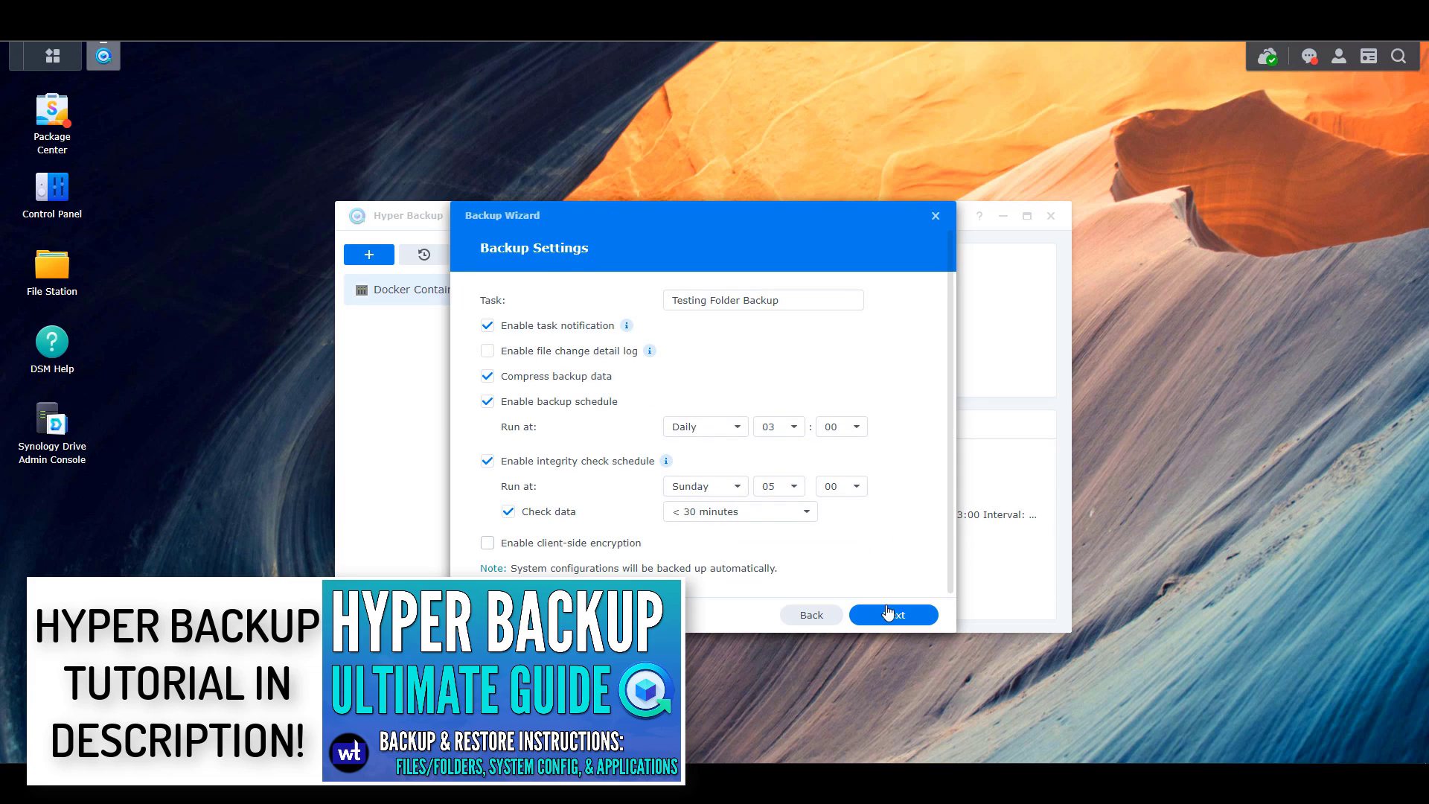
left_click(894, 615)
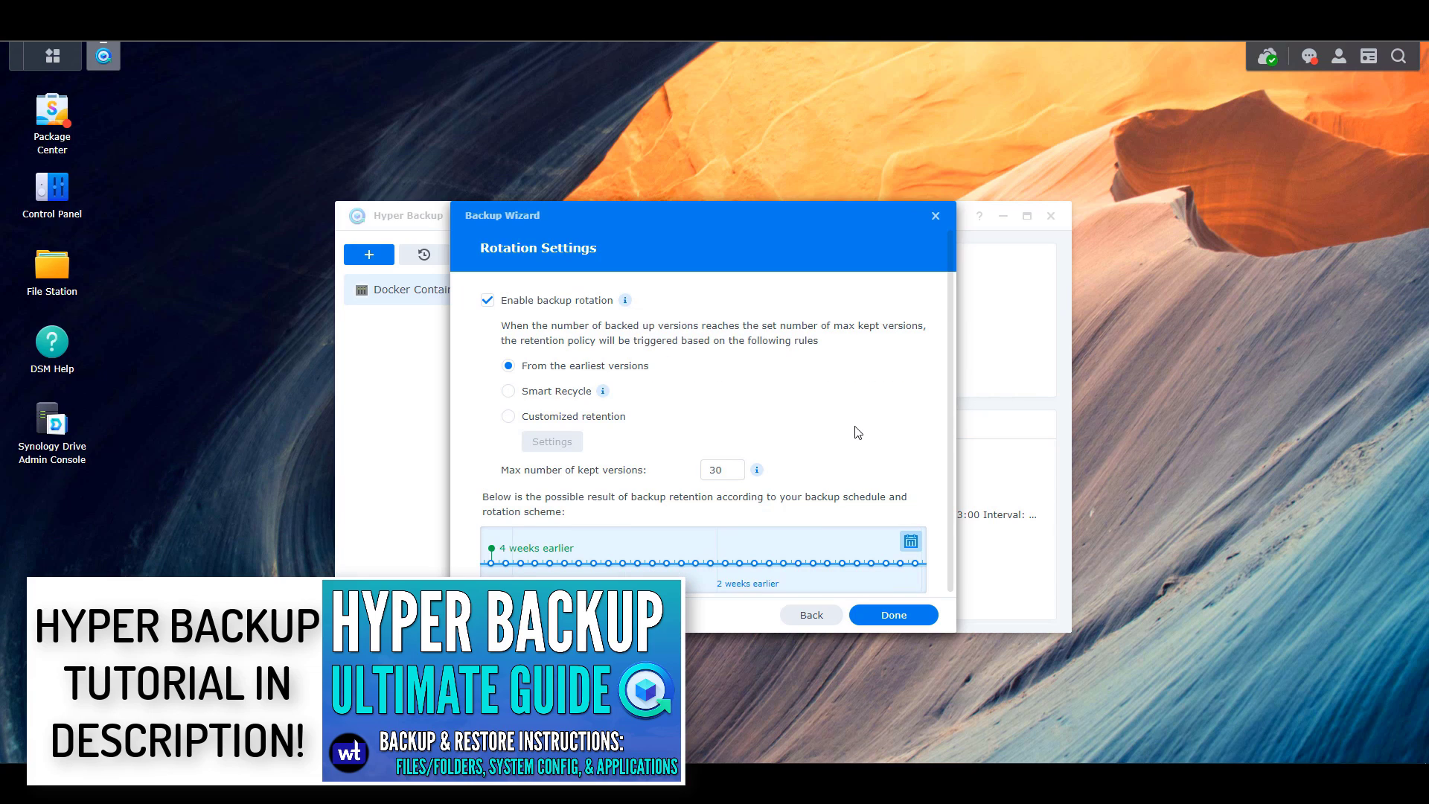
Try the Smart Recycle and Customized retention options for backup rotation and finish creating the backup task
left_click(605, 393)
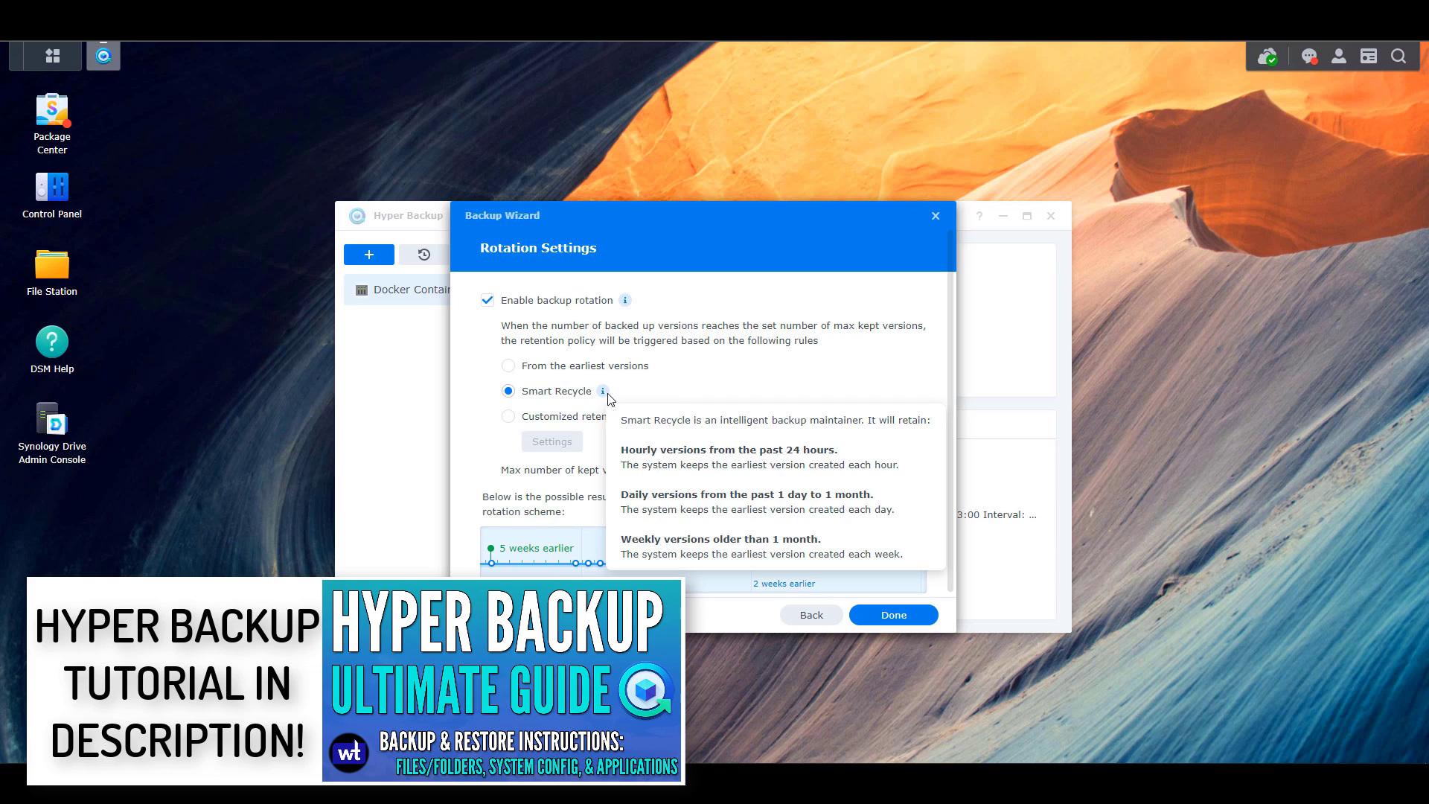
left_click(563, 417)
left_click(574, 444)
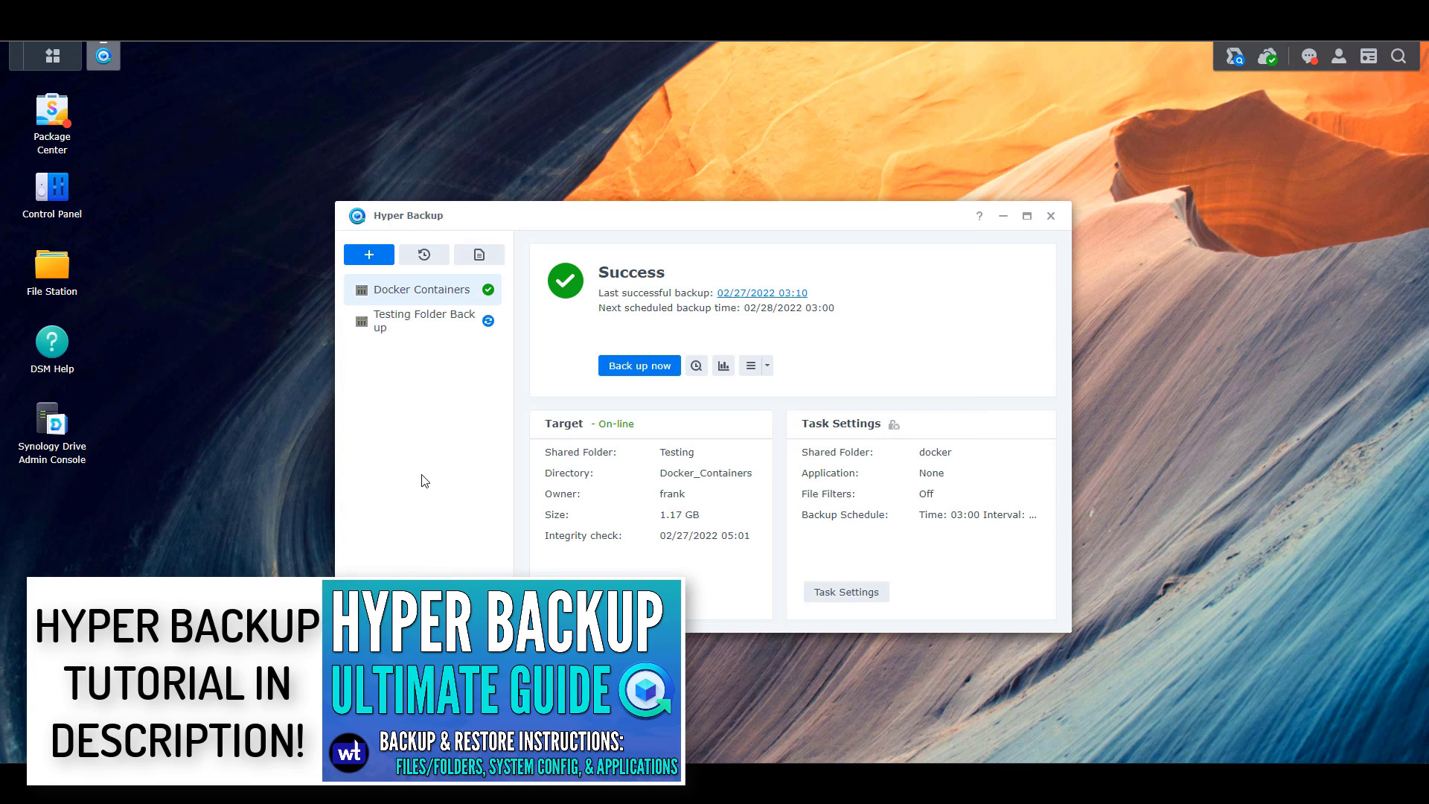
Browse the 02/18/2022 version of the Docker Containers backup to Unifi-Controller's log folder and view a server file's restore options
left_click(696, 366)
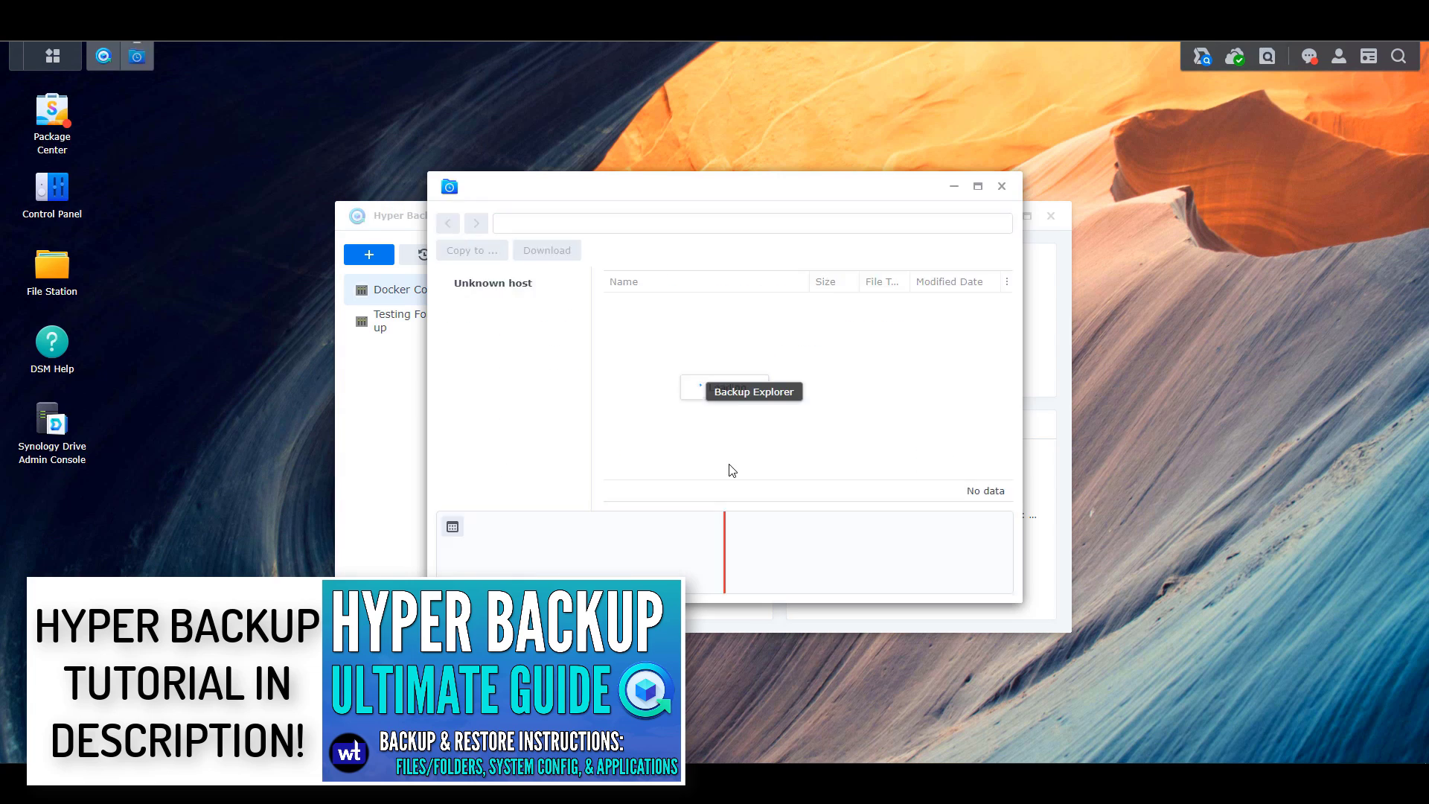
left_click_drag(633, 541, 855, 558)
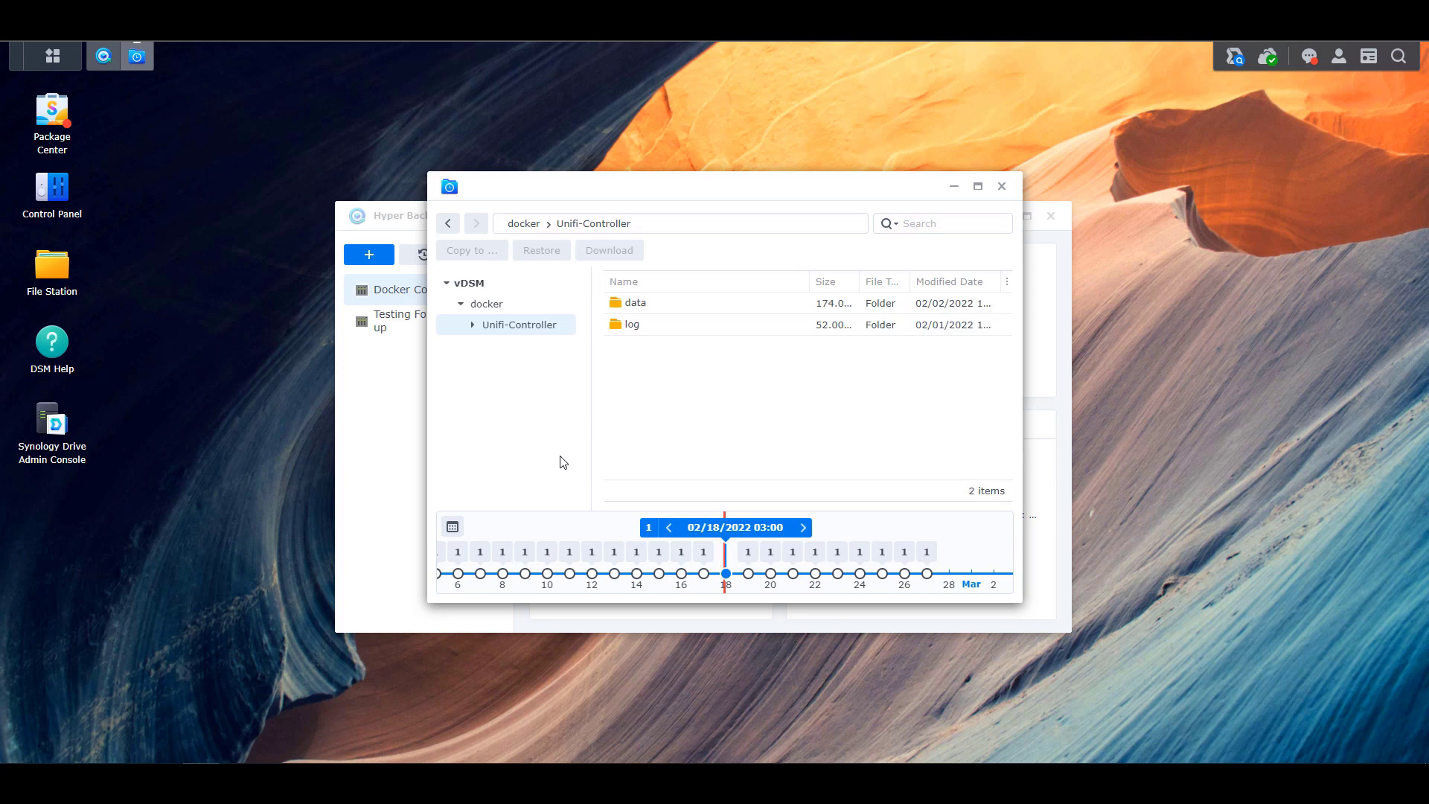
double_click(632, 324)
right_click(653, 345)
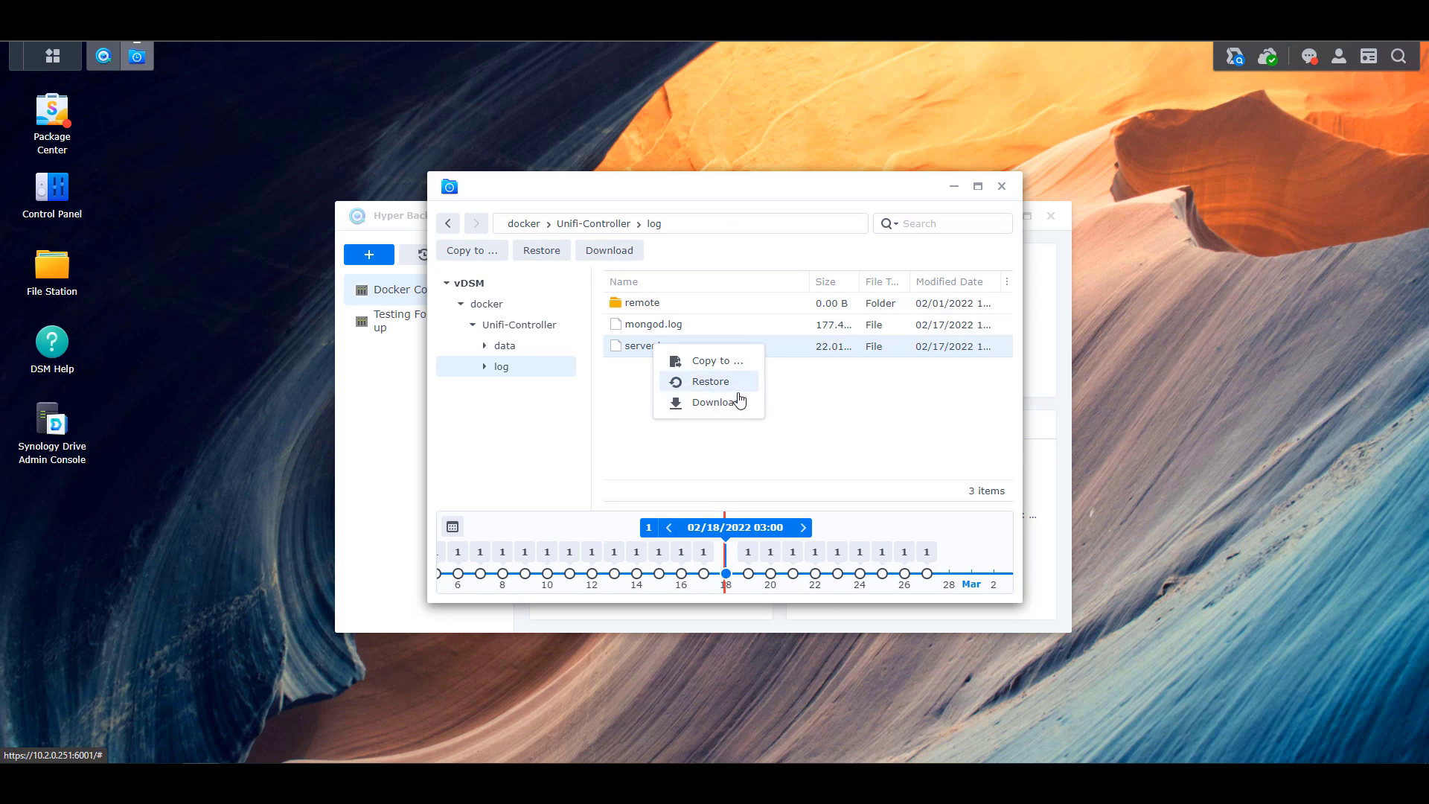
left_click(808, 430)
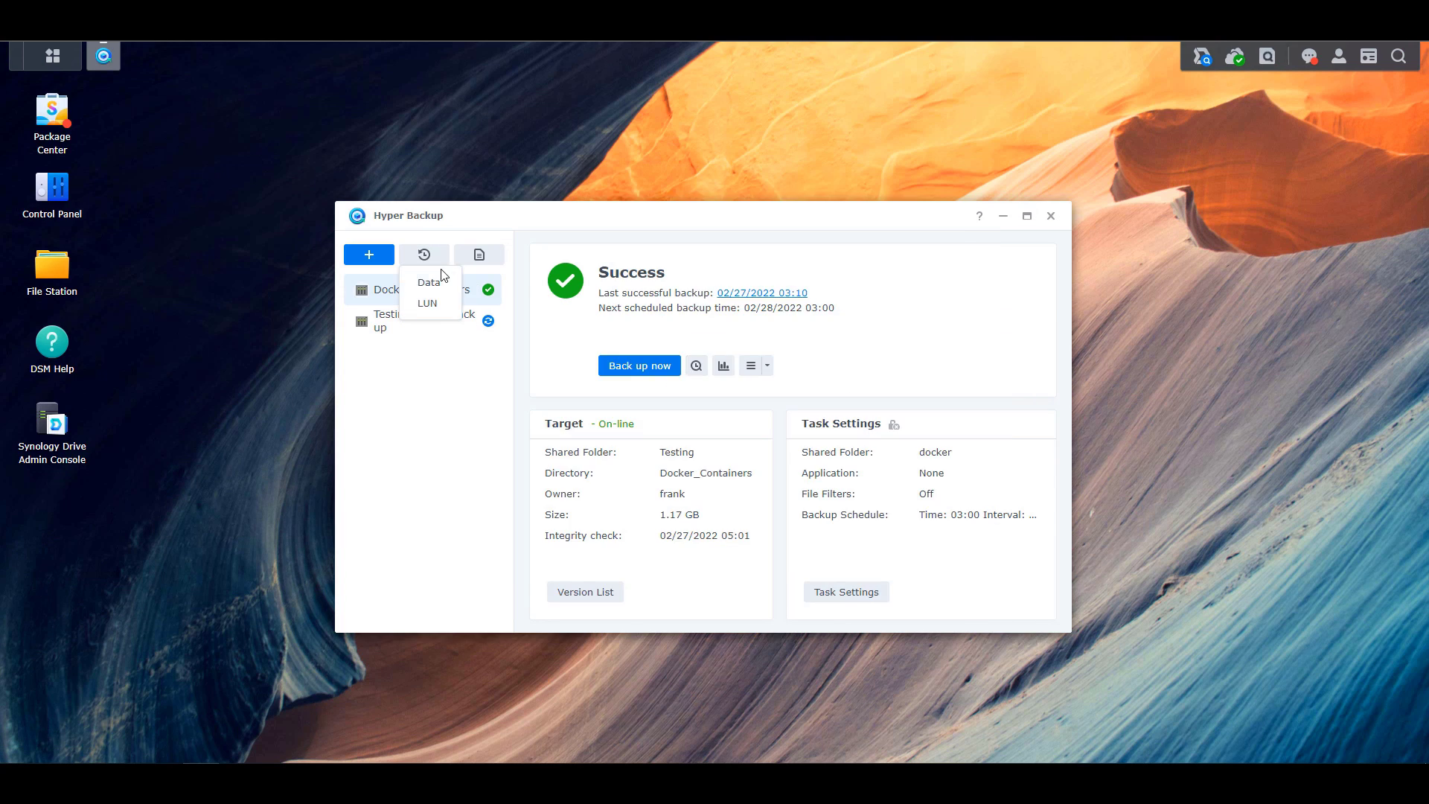
Open the data restoration wizard and view the sources for restoring from existing repositories
left_click(438, 277)
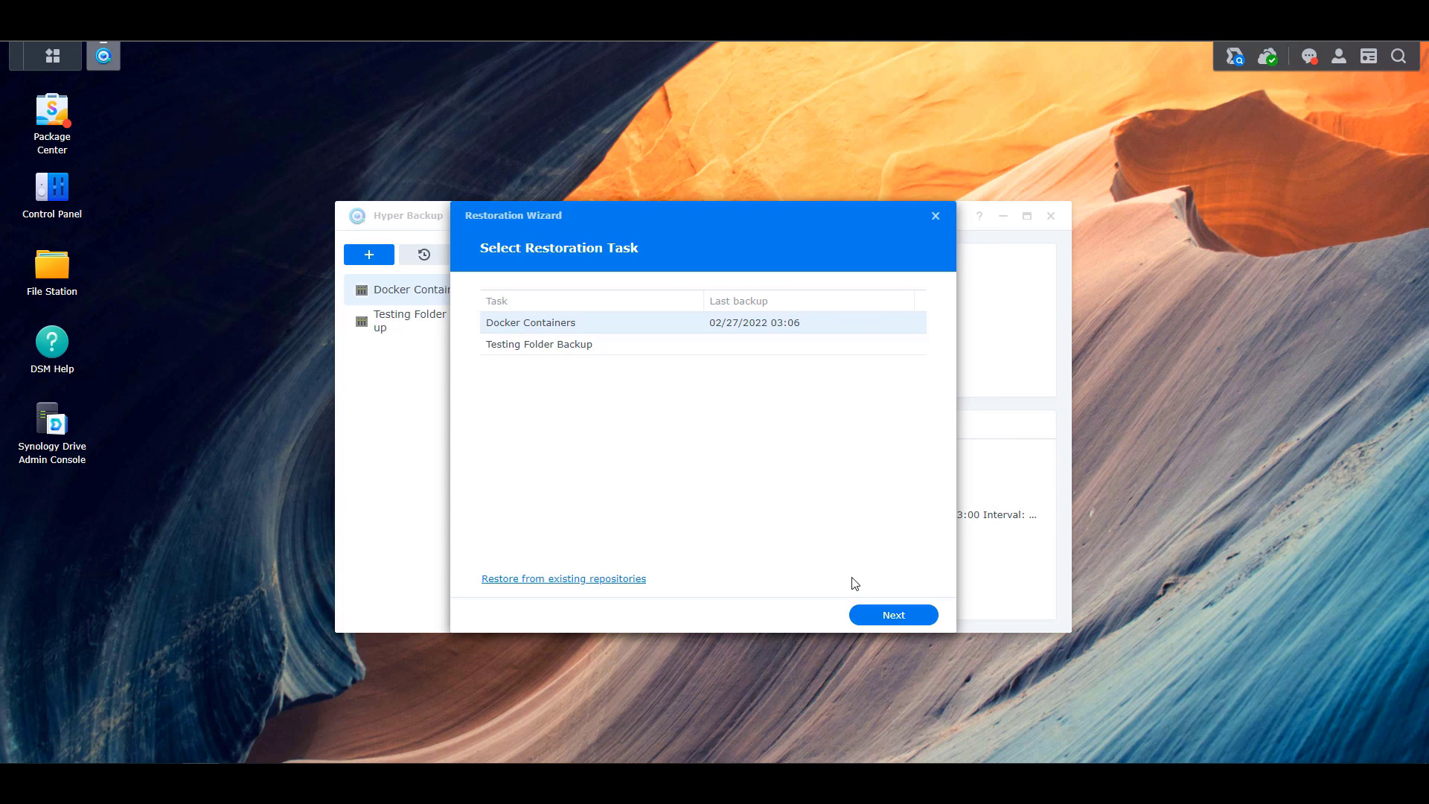
left_click(564, 580)
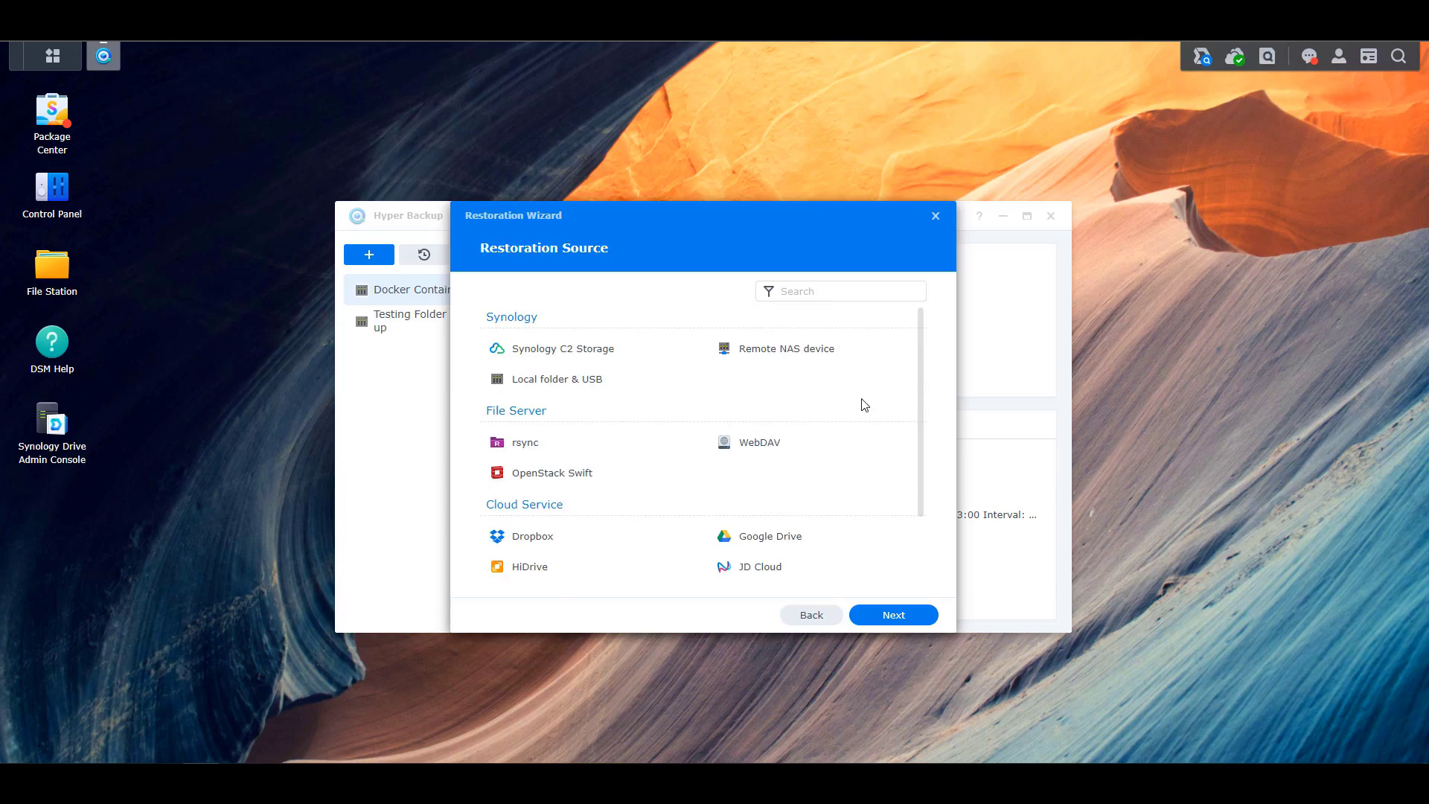